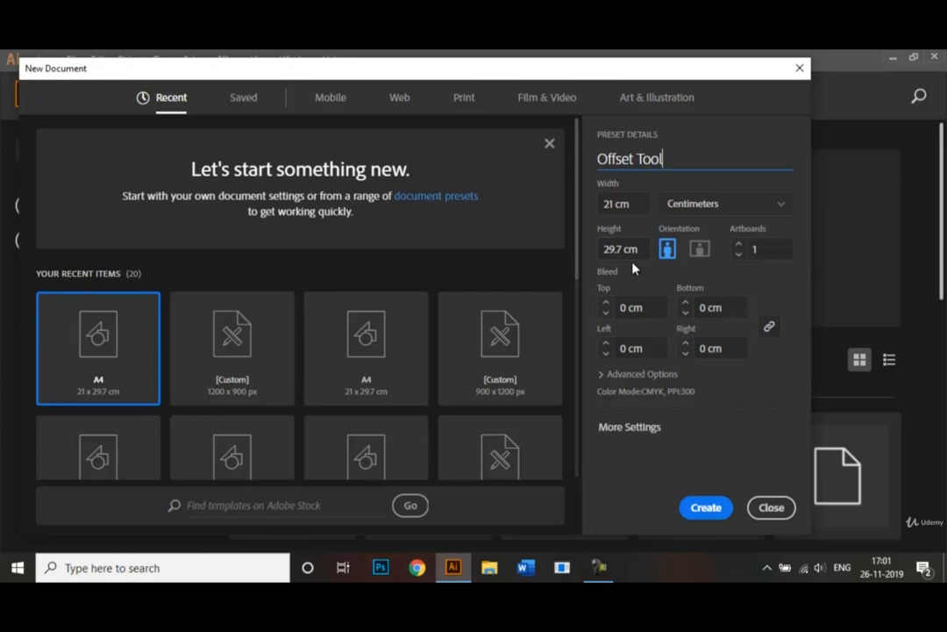
- Create the new A4 document named Offset Tool in centimetres
{"action": "left_click", "coordinate": [707, 508]}
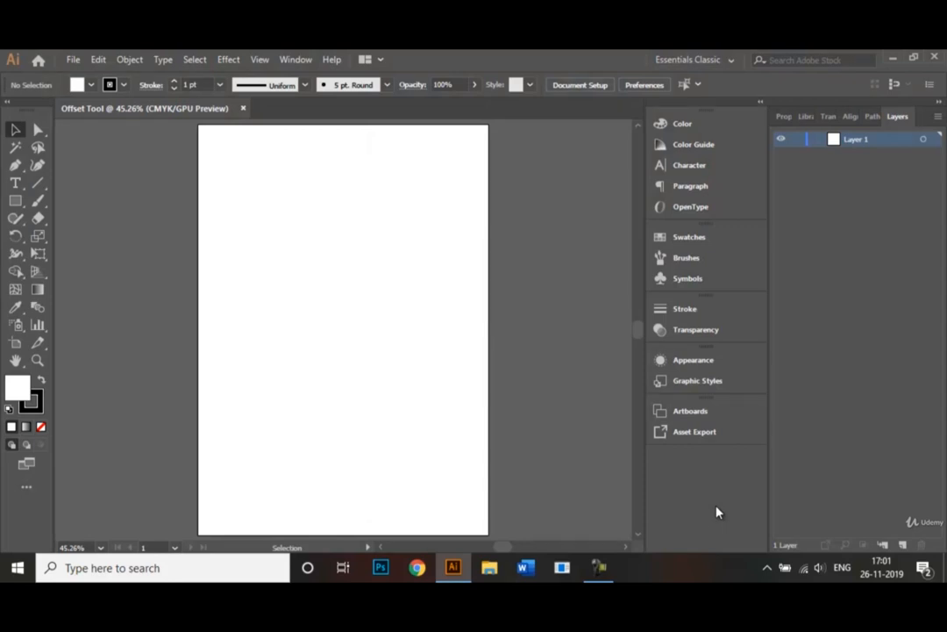
{"action": "left_click", "coordinate": [718, 61]}
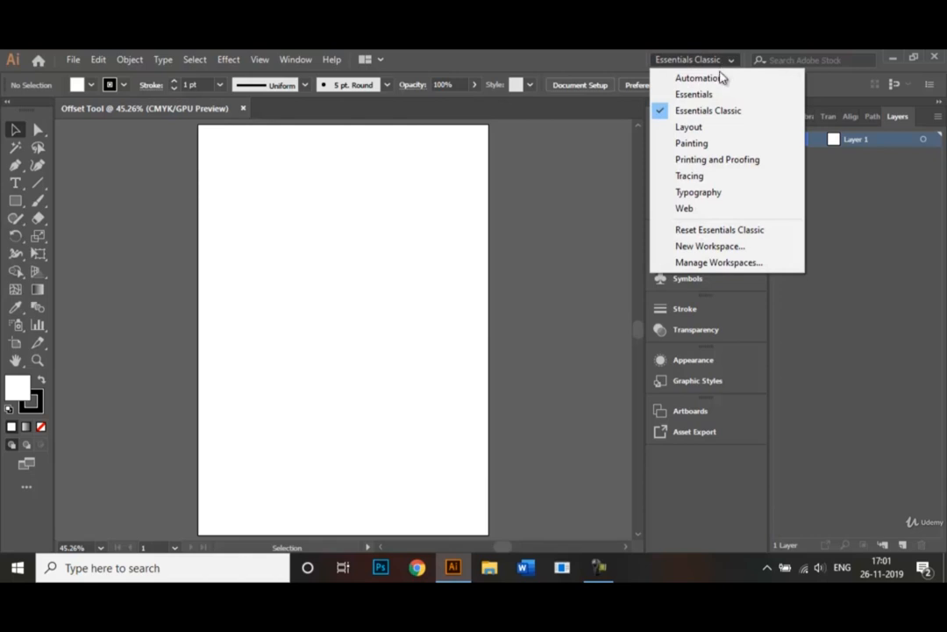
{"action": "left_click", "coordinate": [717, 62]}
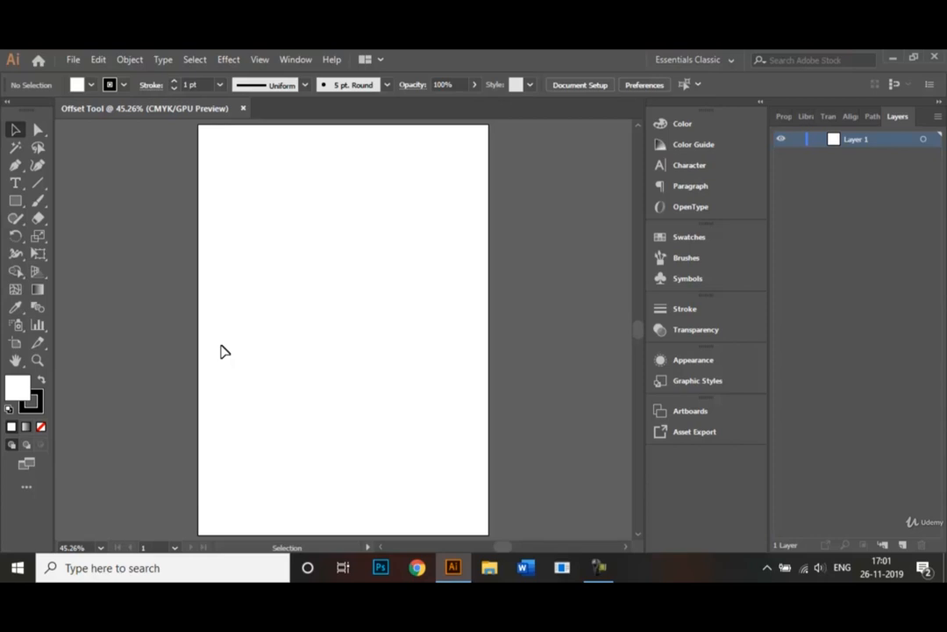
- Draw a small square-ish rectangle with no fill near the centre of the artboard
{"action": "left_click", "coordinate": [17, 201]}
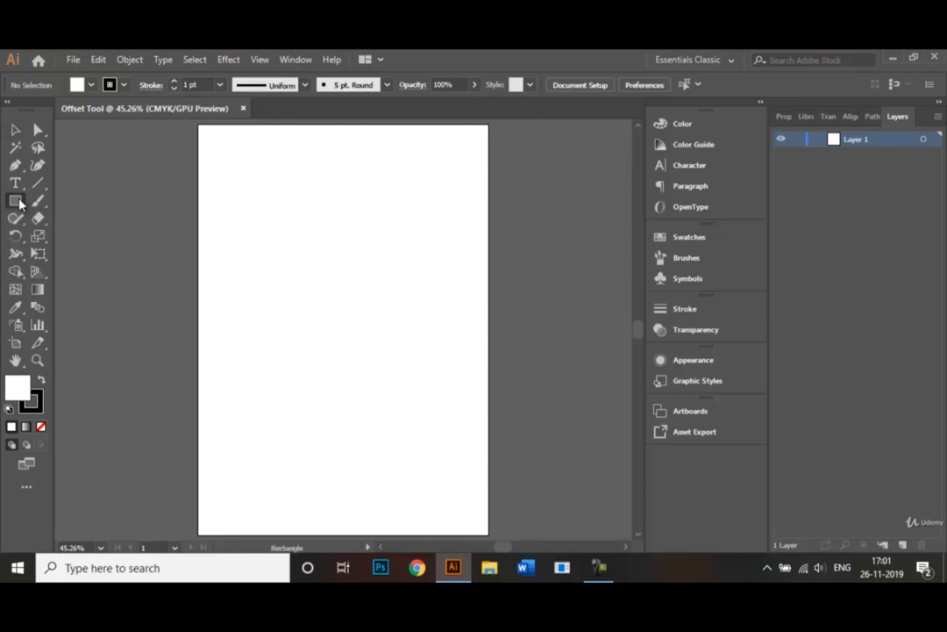
{"action": "left_click", "coordinate": [92, 84]}
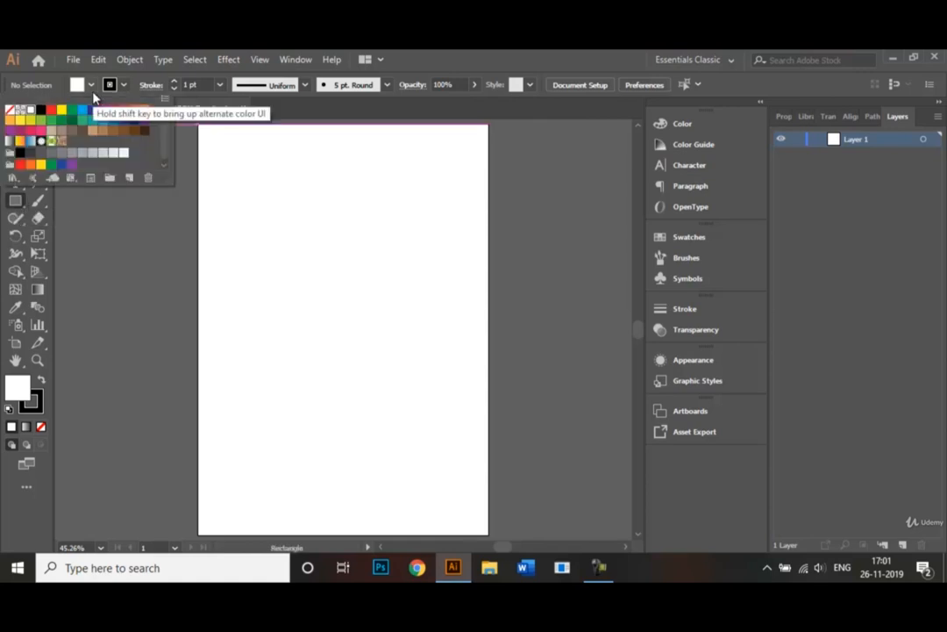
{"action": "left_click", "coordinate": [9, 111]}
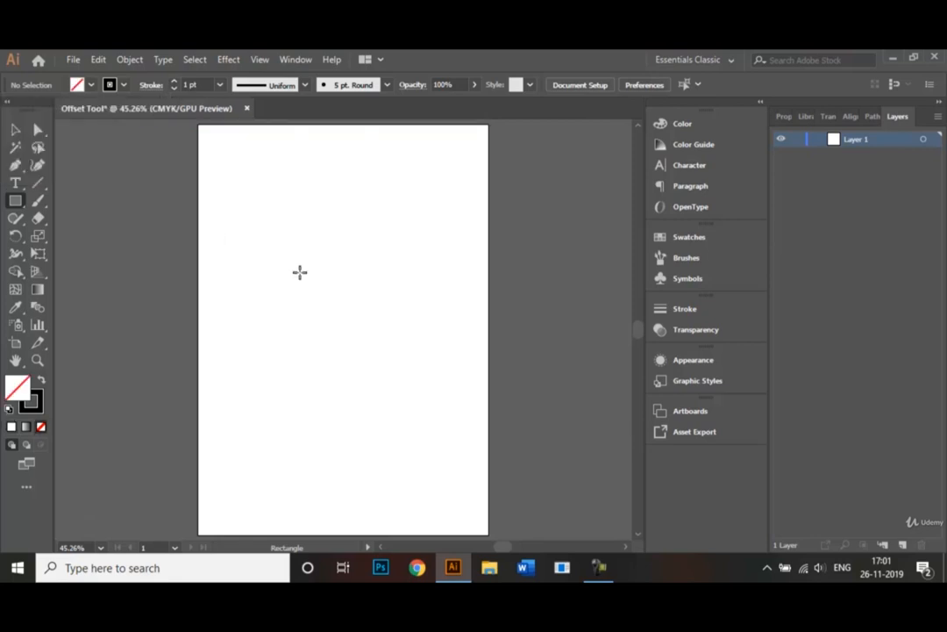
{"action": "left_click_drag", "start_coordinate": [306, 278], "coordinate": [397, 363]}
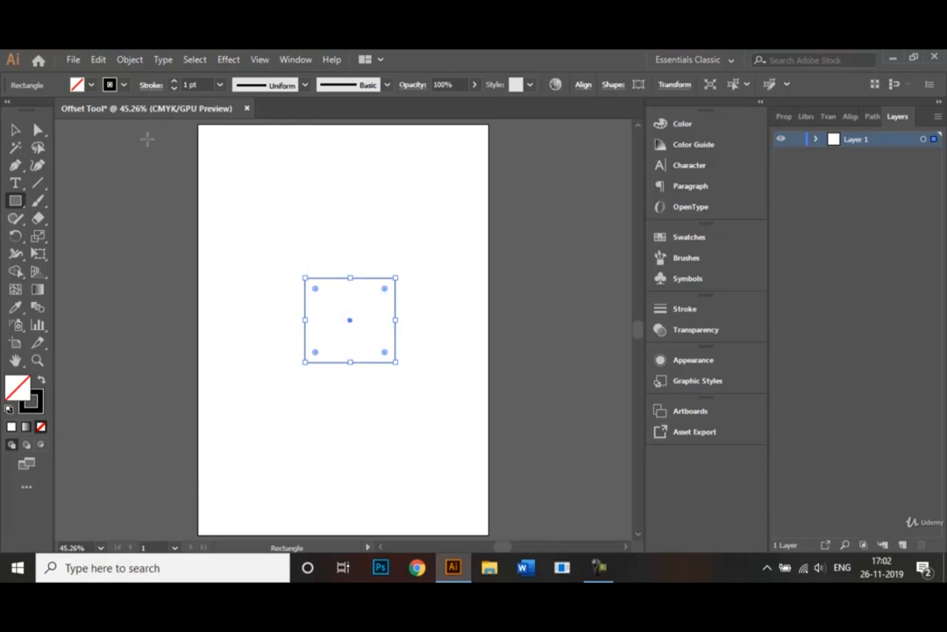
- Open Offset Path for the selected rectangle and preview a 10 cm offset
{"action": "left_click", "coordinate": [17, 129]}
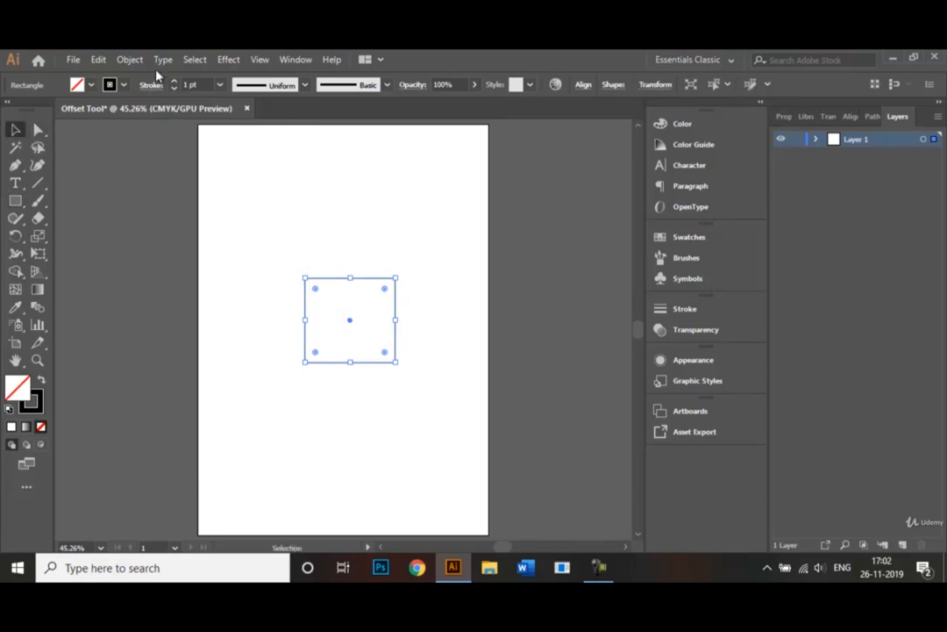
{"action": "left_click", "coordinate": [130, 60]}
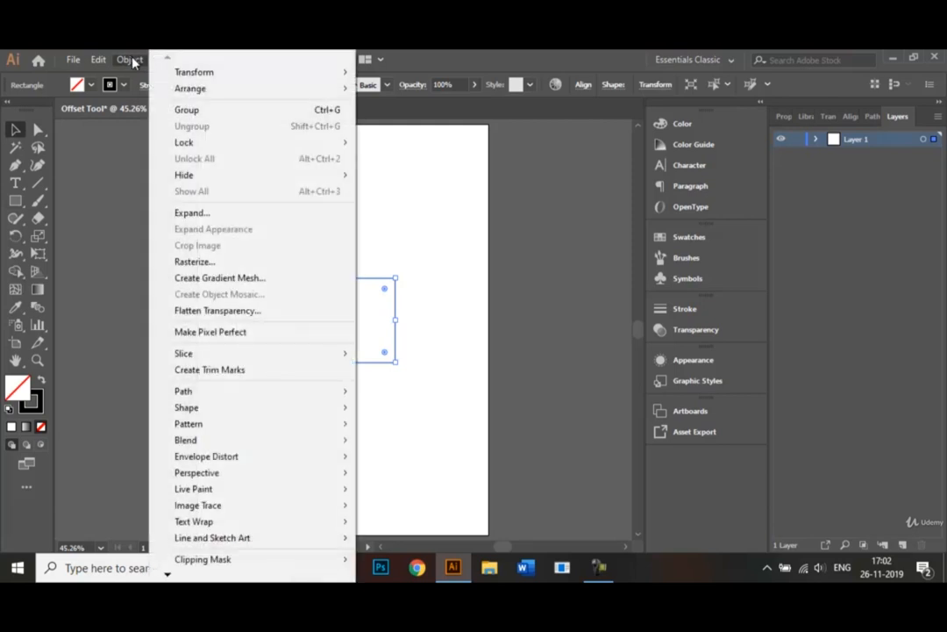
{"action": "mouse_move", "coordinate": [240, 399]}
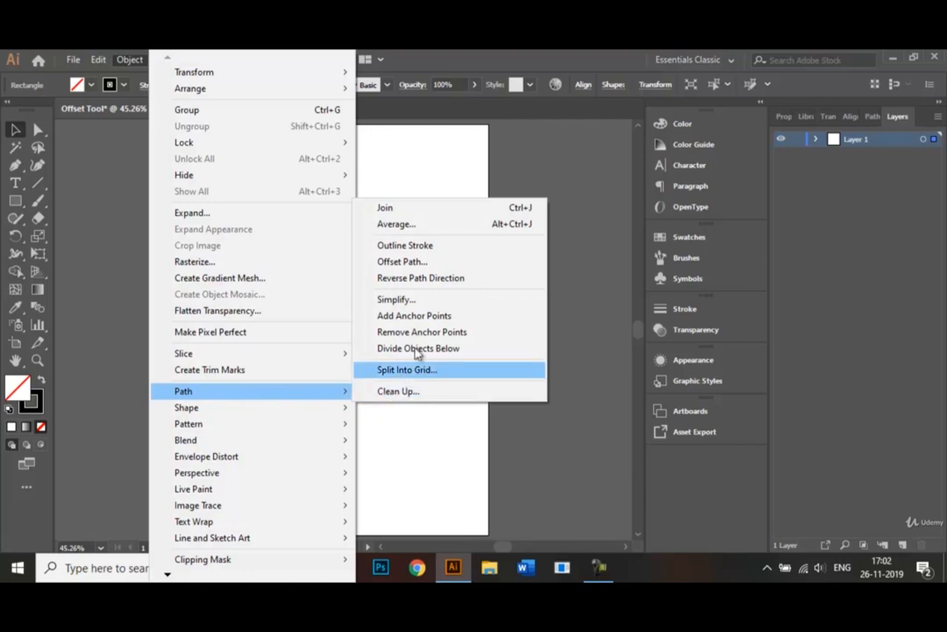
{"action": "left_click", "coordinate": [423, 273]}
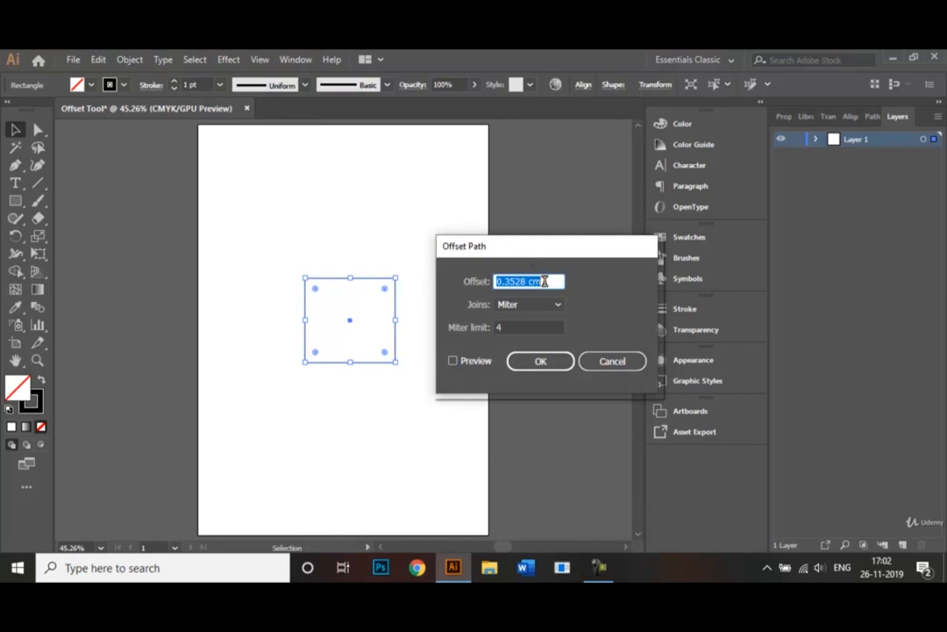
{"action": "left_click", "coordinate": [544, 281]}
{"action": "left_click_drag", "start_coordinate": [544, 280], "coordinate": [494, 278]}
{"action": "key", "text": "BackSpace"}
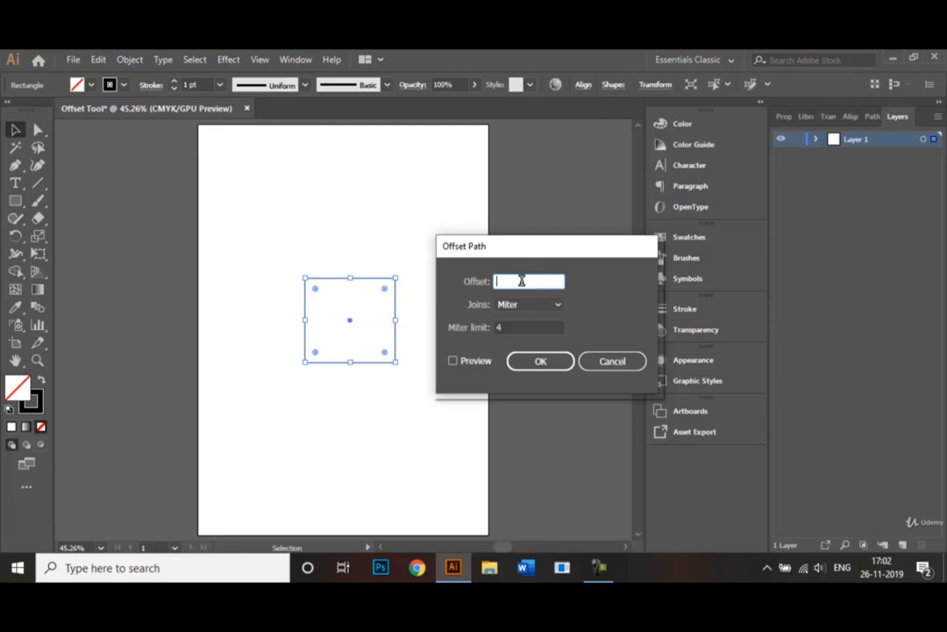
{"action": "type", "text": "10"}
{"action": "left_click", "coordinate": [453, 362]}
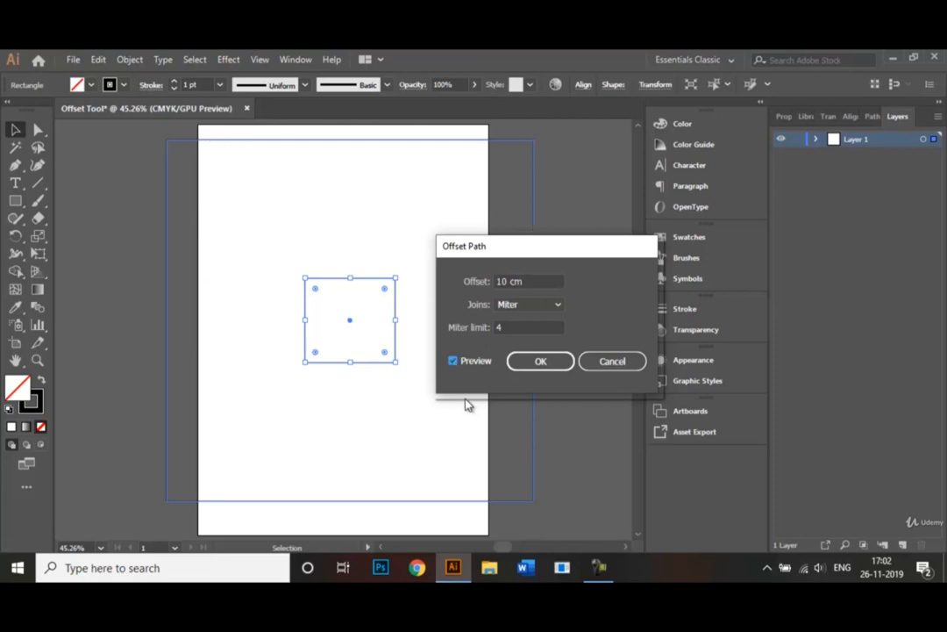
- Change the offset to 3 cm and toggle the preview
{"action": "double_click", "coordinate": [506, 280]}
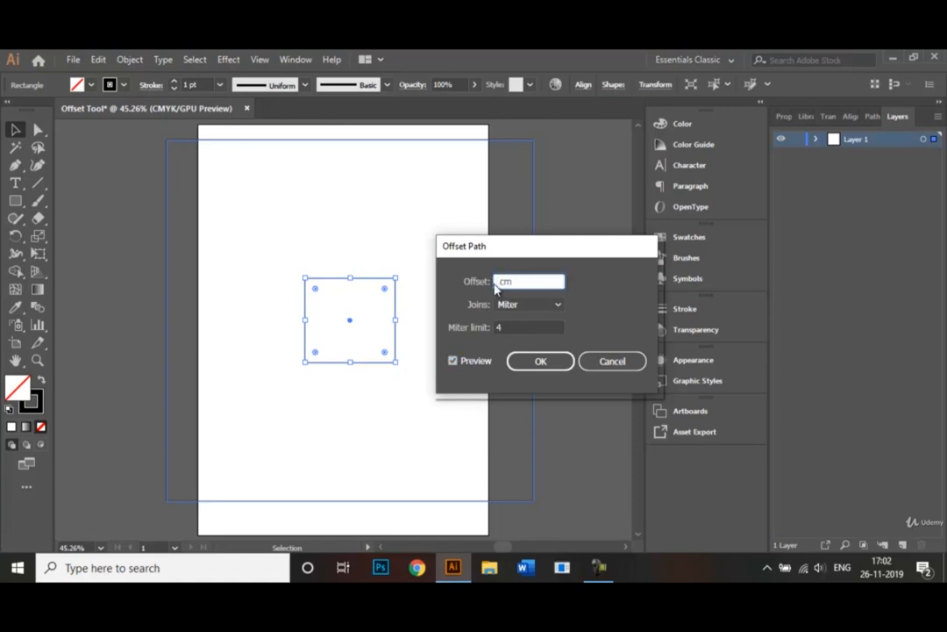
{"action": "type", "text": "3"}
{"action": "left_click", "coordinate": [454, 361]}
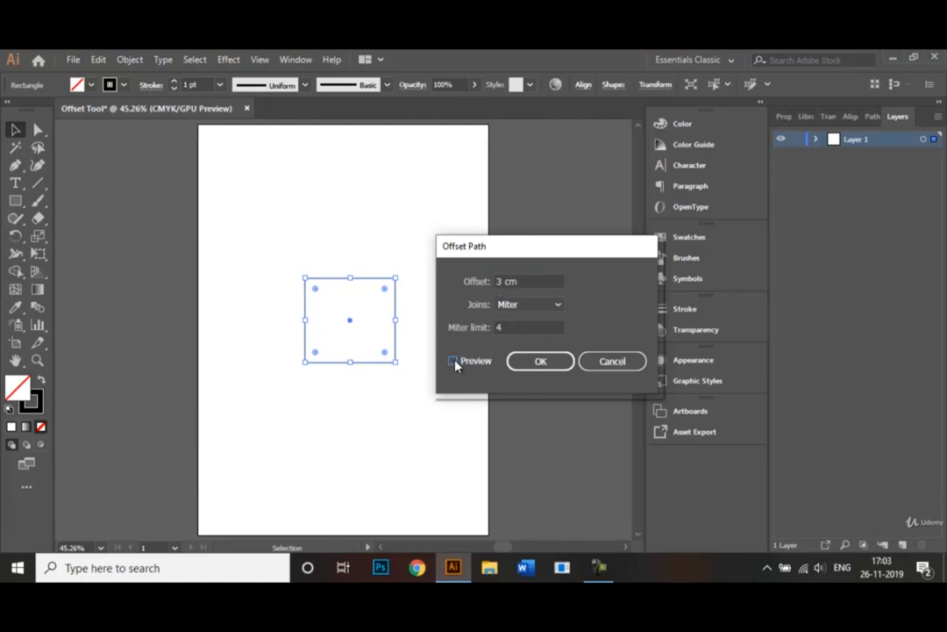
{"action": "left_click", "coordinate": [452, 360]}
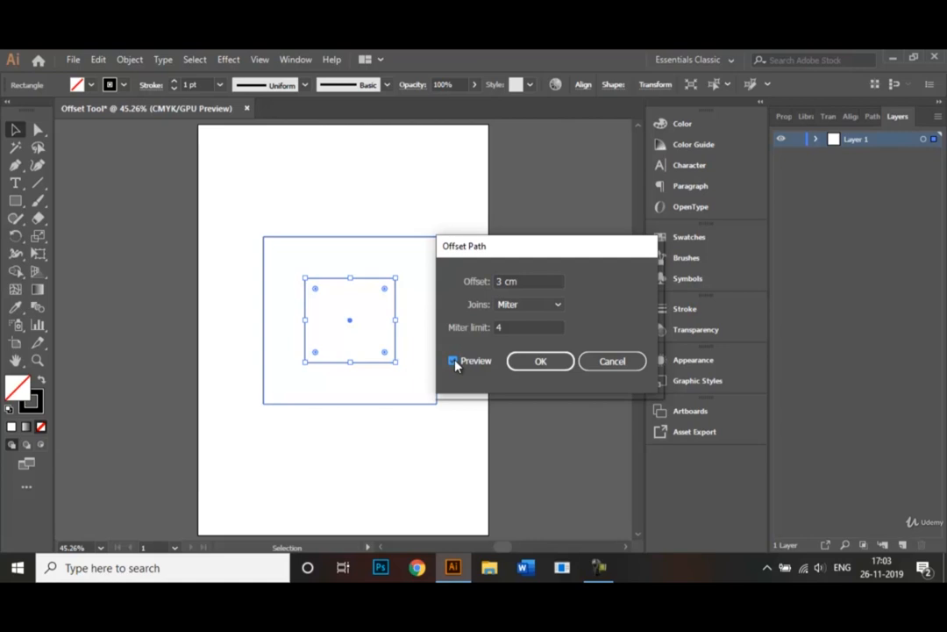
- Set the offset to 1 cm and apply the outward offset path
{"action": "left_click", "coordinate": [498, 281]}
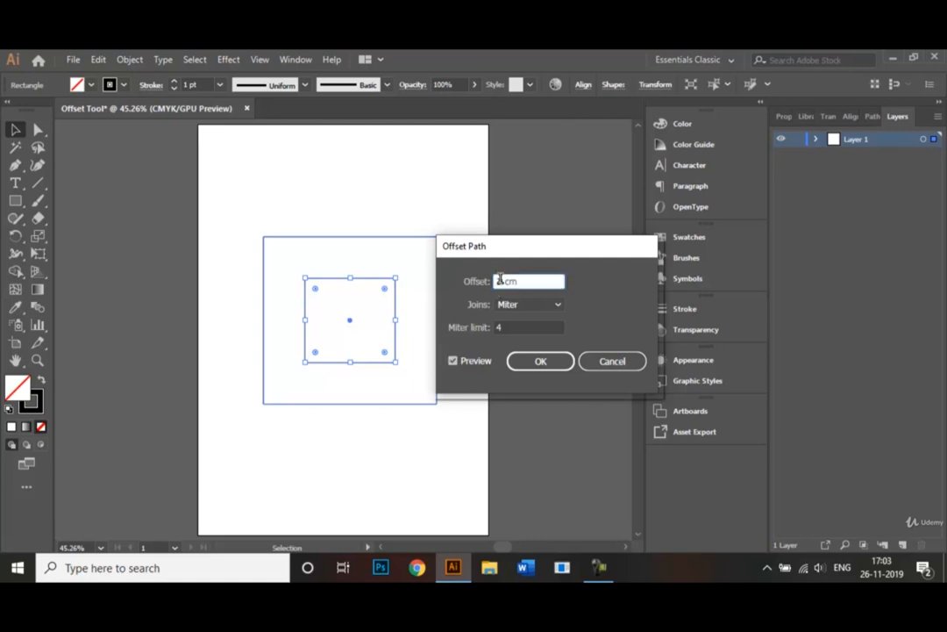
{"action": "key", "text": "BackSpace"}
{"action": "type", "text": "1"}
{"action": "left_click", "coordinate": [452, 361]}
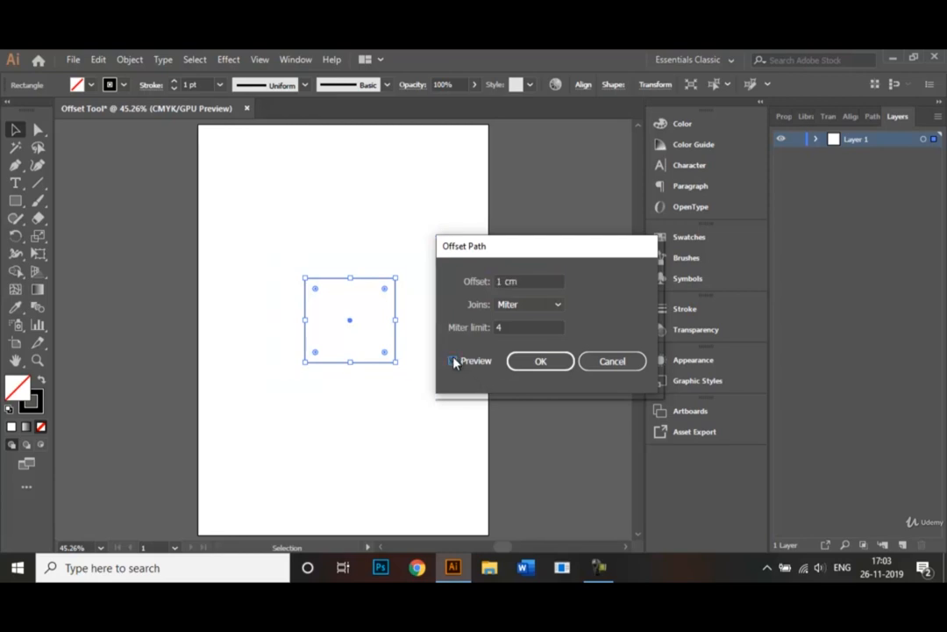
{"action": "left_click", "coordinate": [453, 360]}
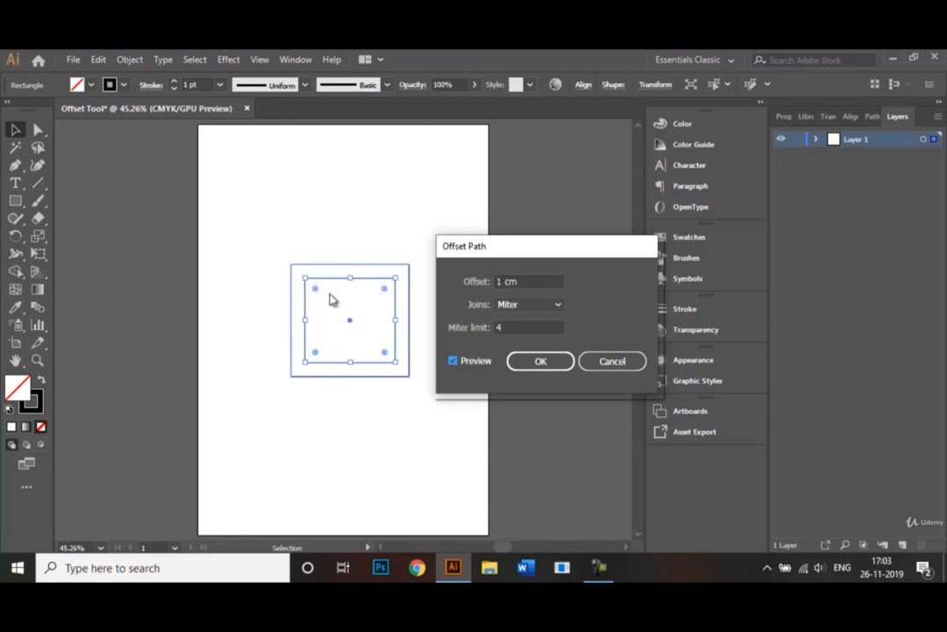
{"action": "left_click", "coordinate": [541, 362]}
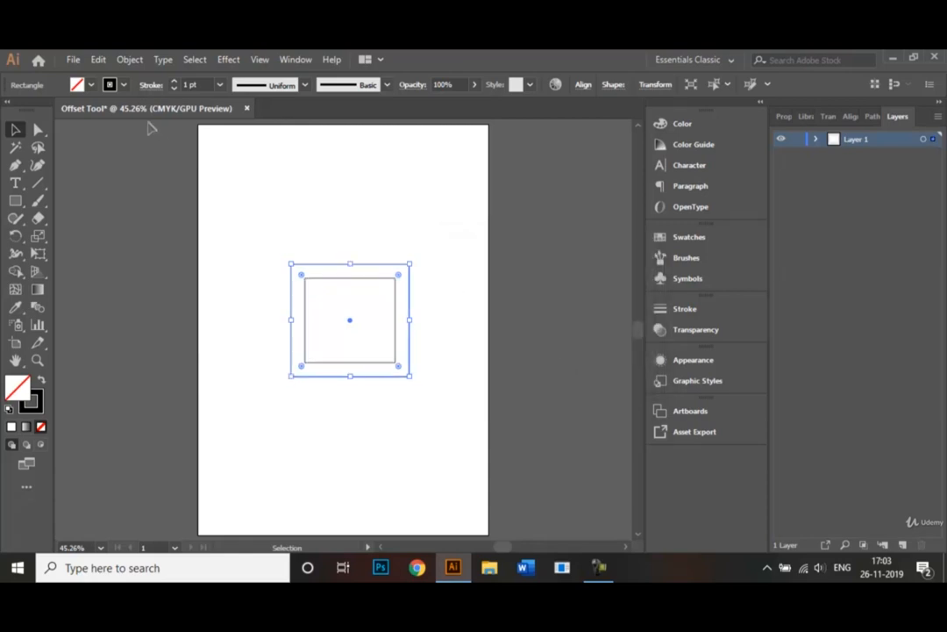
- Select the original rectangle and apply an Offset Path of -1 cm to create an inner square
{"action": "left_click", "coordinate": [349, 188]}
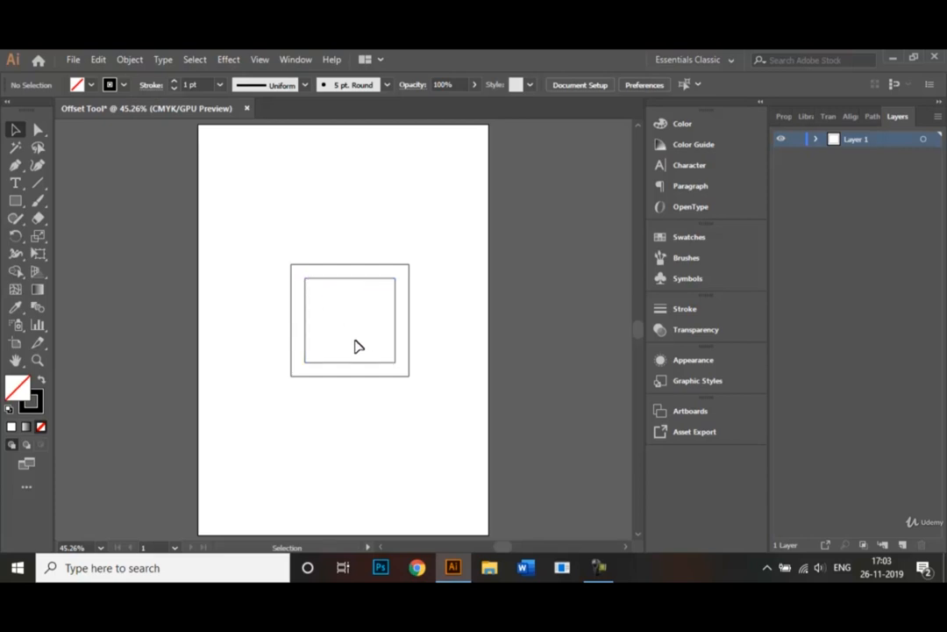
{"action": "left_click", "coordinate": [333, 282]}
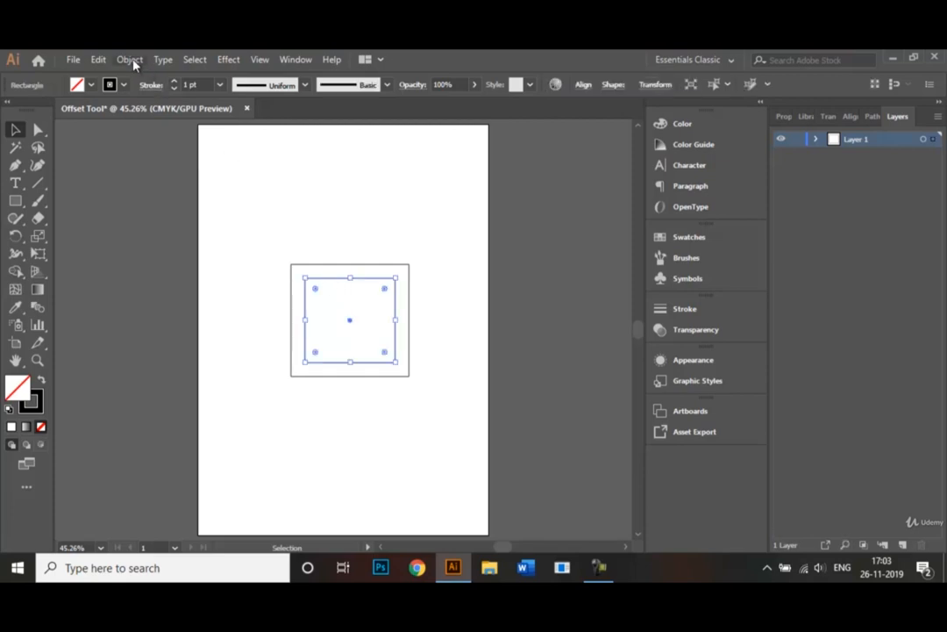
{"action": "left_click", "coordinate": [131, 60]}
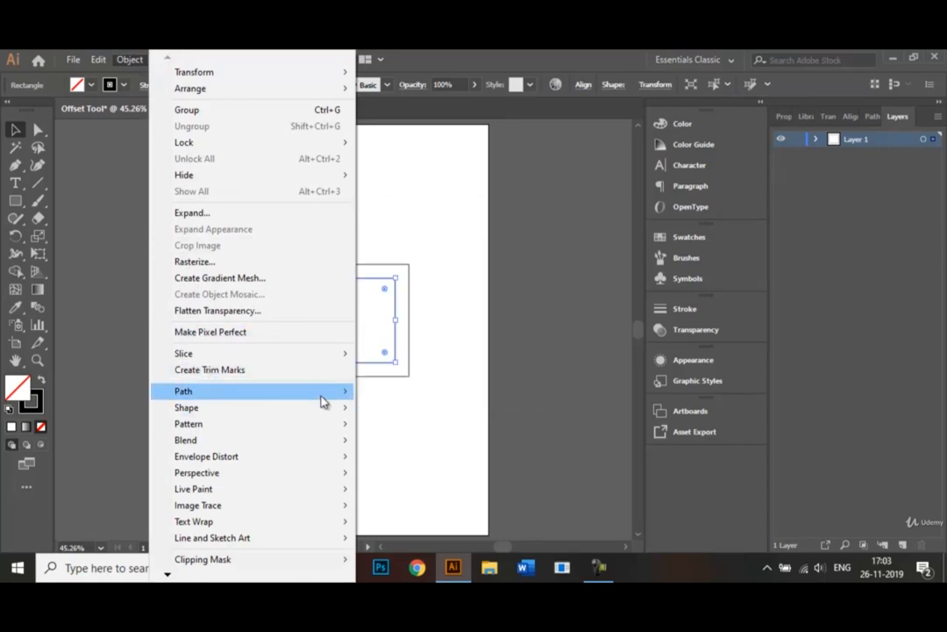
{"action": "mouse_move", "coordinate": [342, 401]}
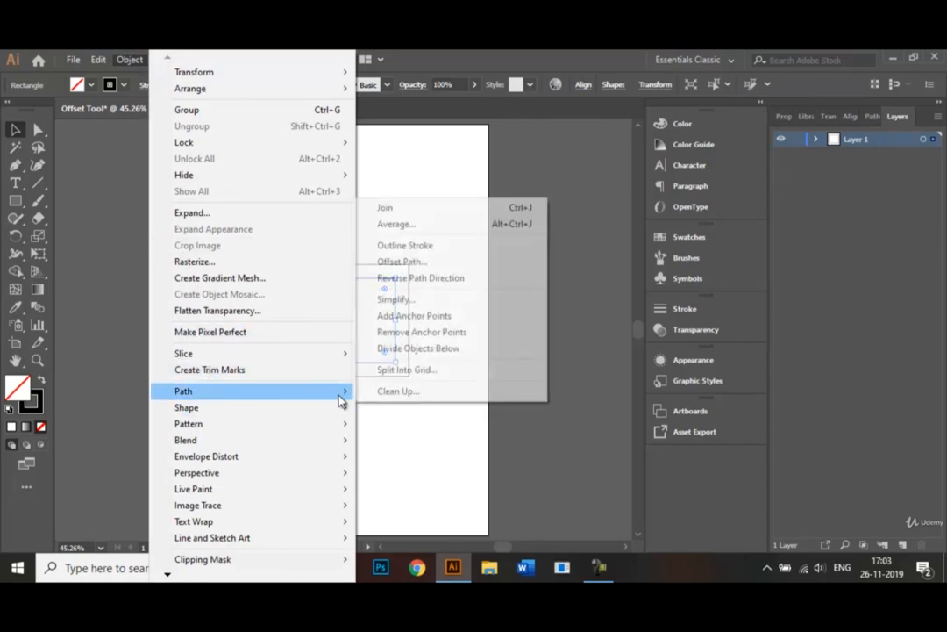
{"action": "left_click", "coordinate": [418, 264]}
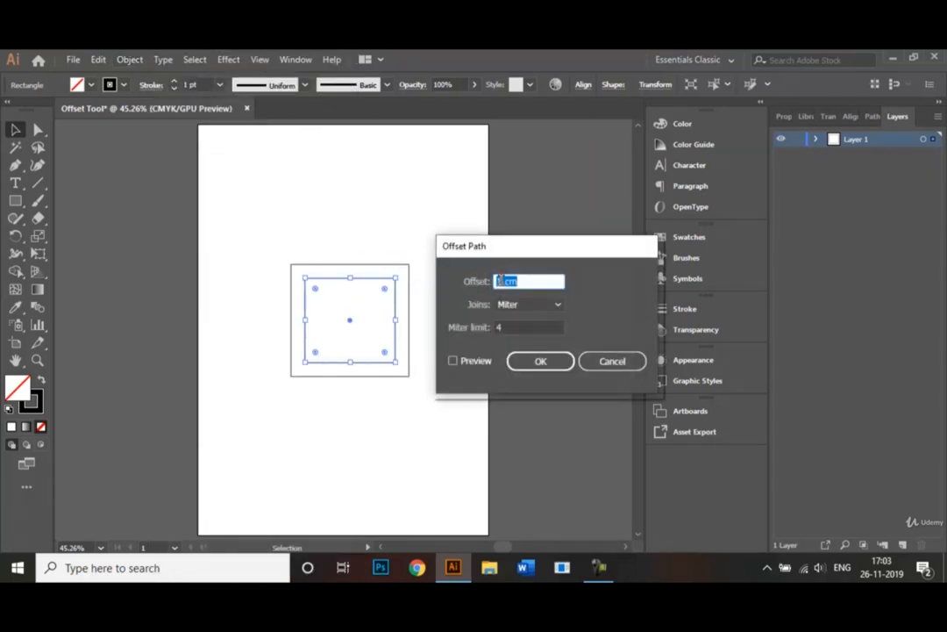
{"action": "left_click", "coordinate": [498, 281]}
{"action": "type", "text": "-"}
{"action": "left_click", "coordinate": [452, 361]}
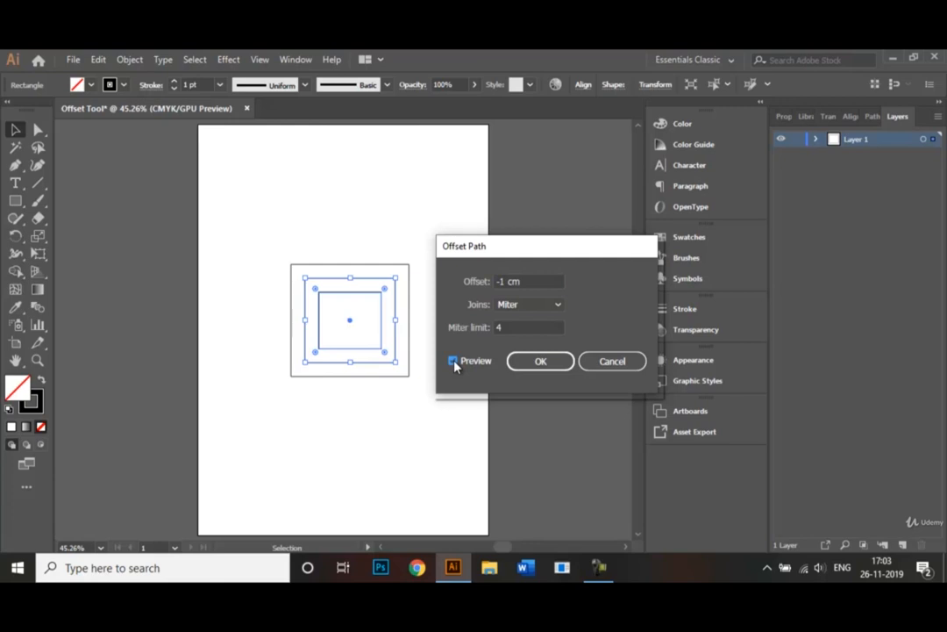
{"action": "left_click", "coordinate": [540, 363]}
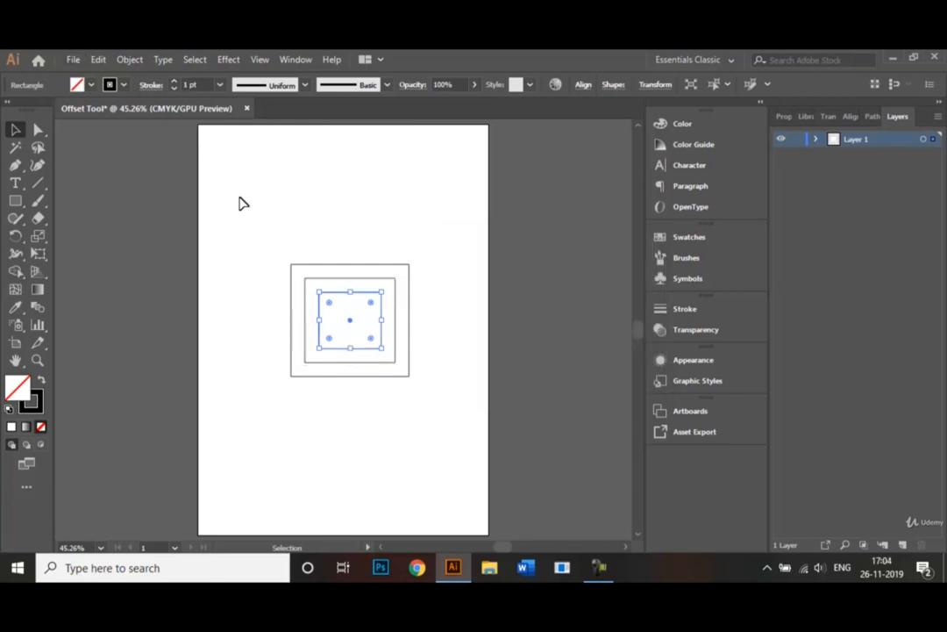
- Select all three nested rectangles and fill the outer ring CMYK Red with the Shape Builder tool
{"action": "left_click", "coordinate": [270, 219]}
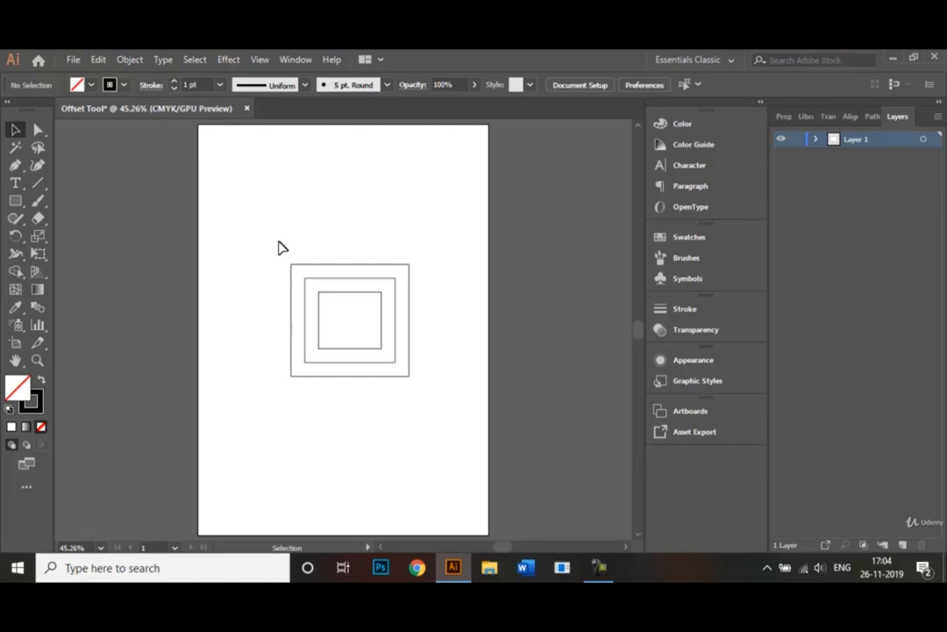
{"action": "left_click_drag", "start_coordinate": [279, 242], "coordinate": [425, 402]}
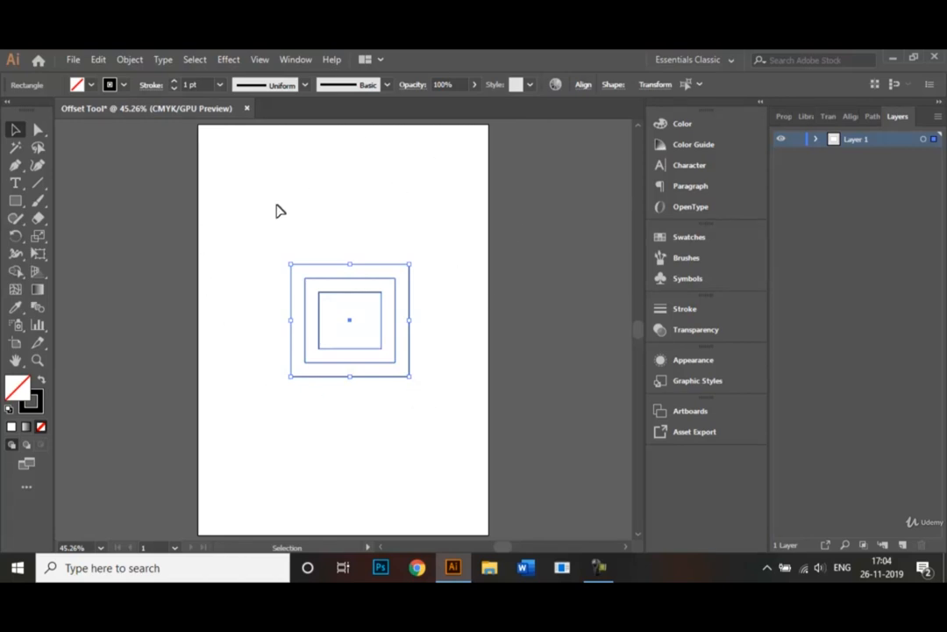
{"action": "left_click", "coordinate": [269, 249]}
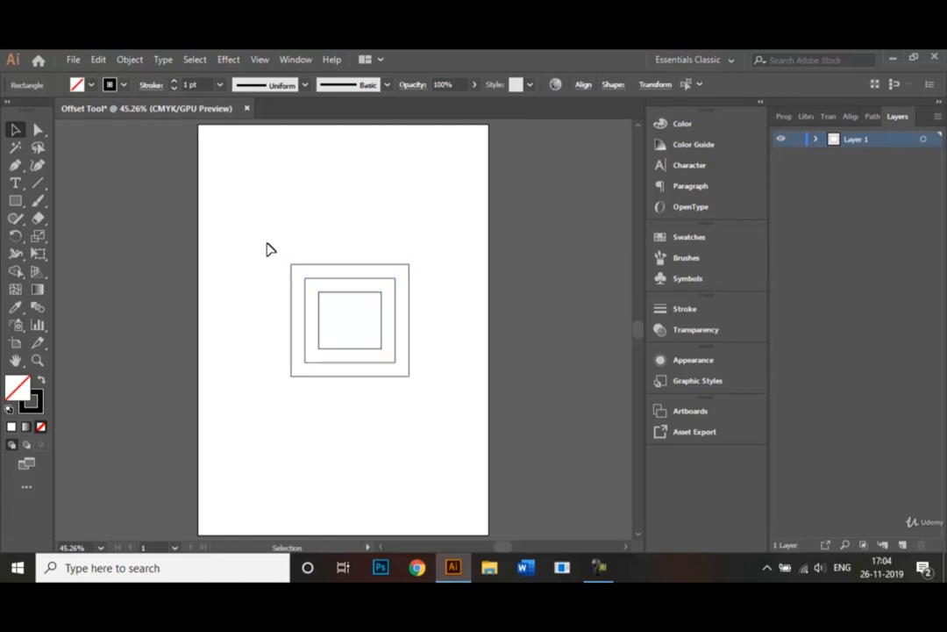
{"action": "left_click_drag", "start_coordinate": [277, 244], "coordinate": [449, 407]}
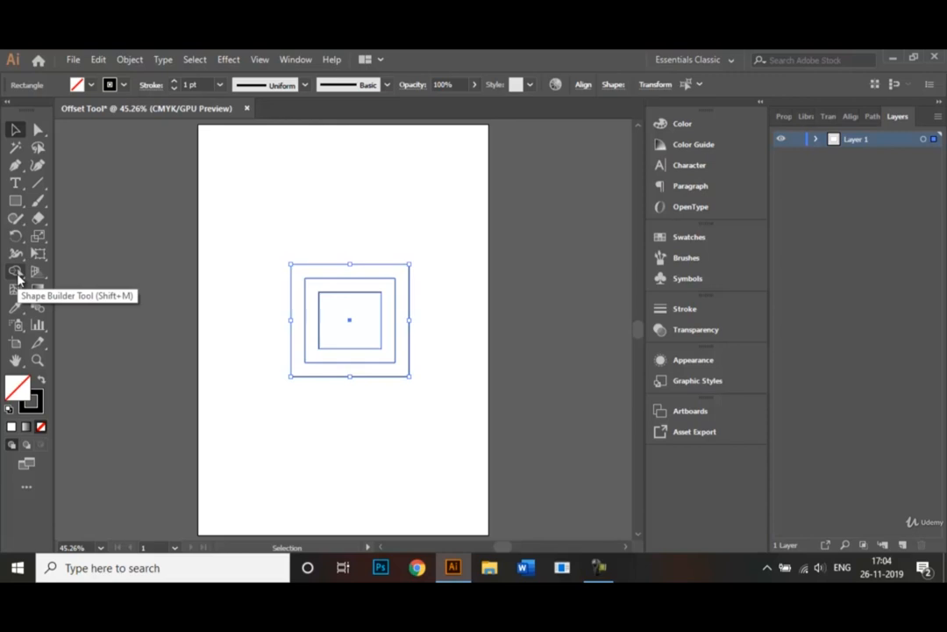
{"action": "left_click", "coordinate": [16, 272]}
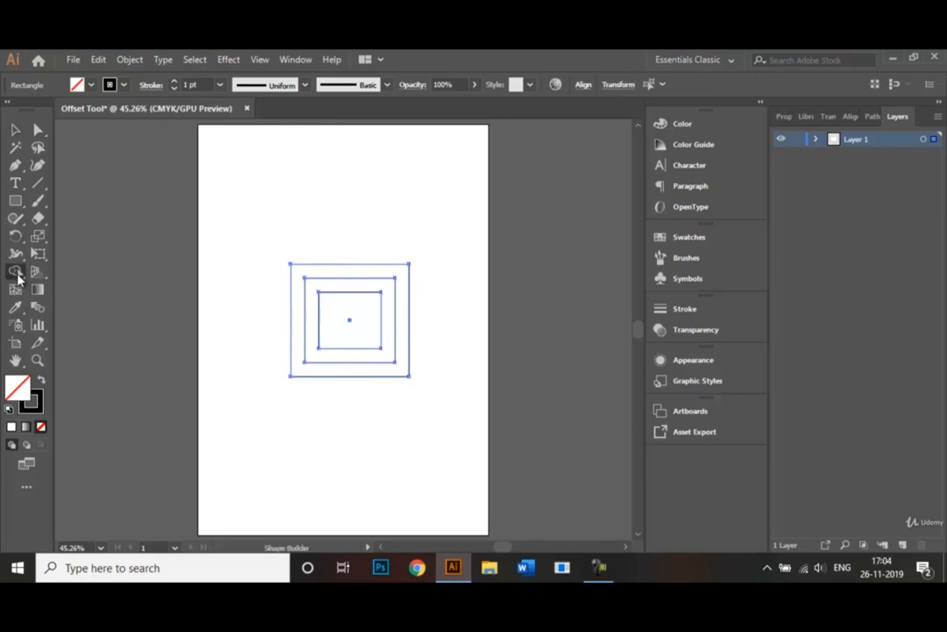
{"action": "left_click", "coordinate": [92, 83]}
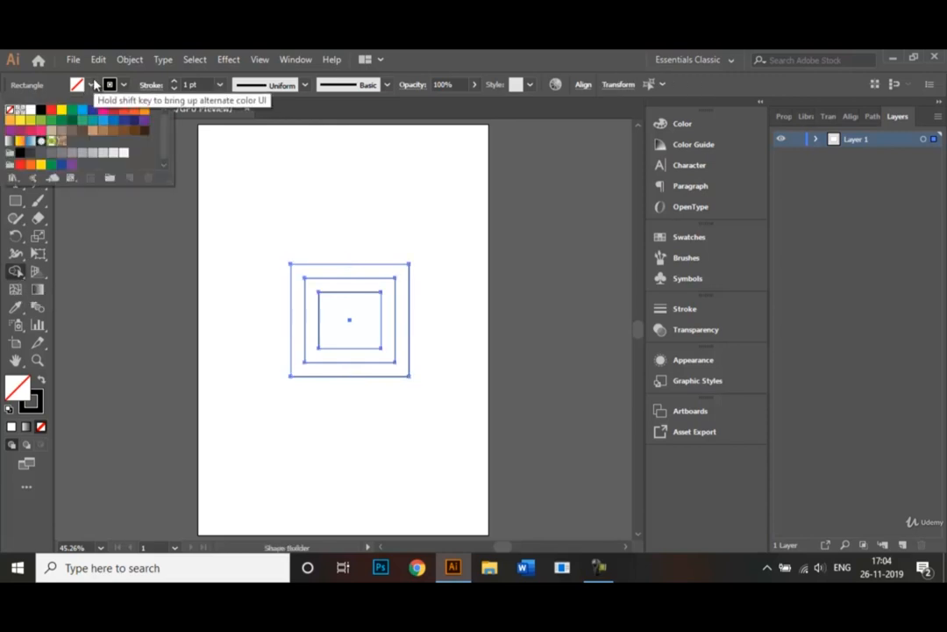
{"action": "left_click", "coordinate": [50, 117]}
{"action": "left_click", "coordinate": [309, 275]}
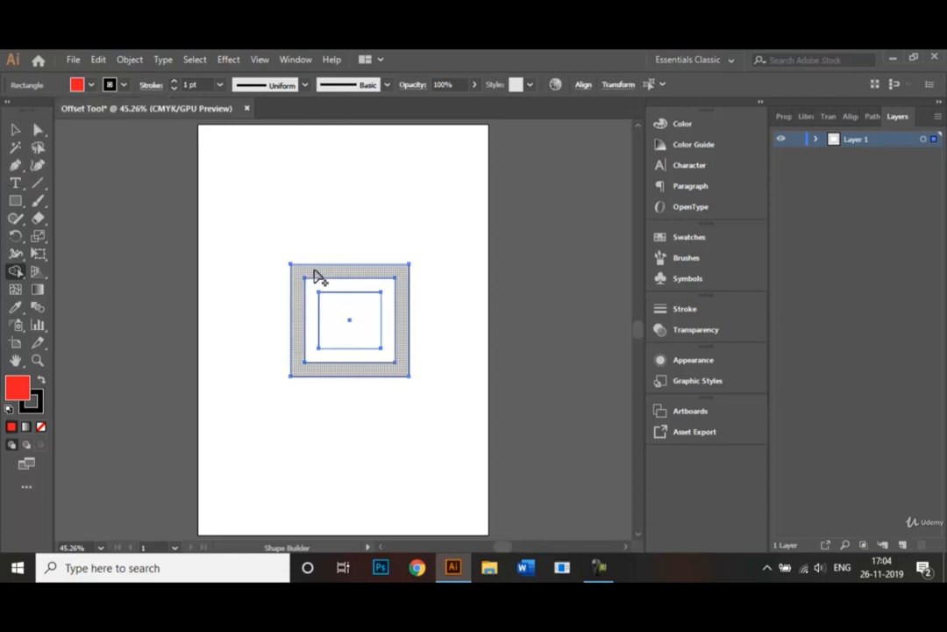
{"action": "left_click", "coordinate": [317, 276]}
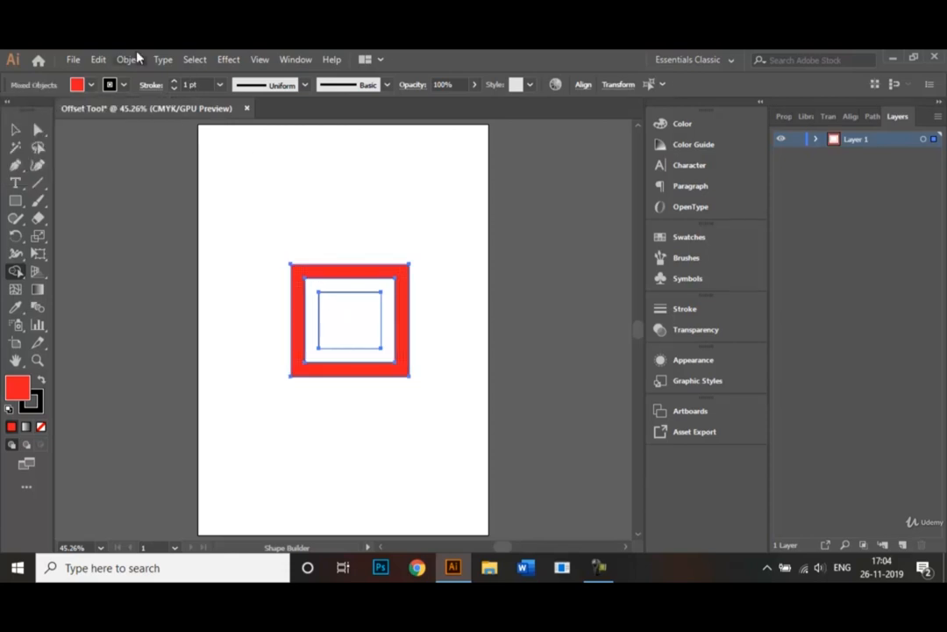
- Pick CMYK Cyan as the fill and fill the middle ring with the Shape Builder tool
{"action": "left_click", "coordinate": [92, 85]}
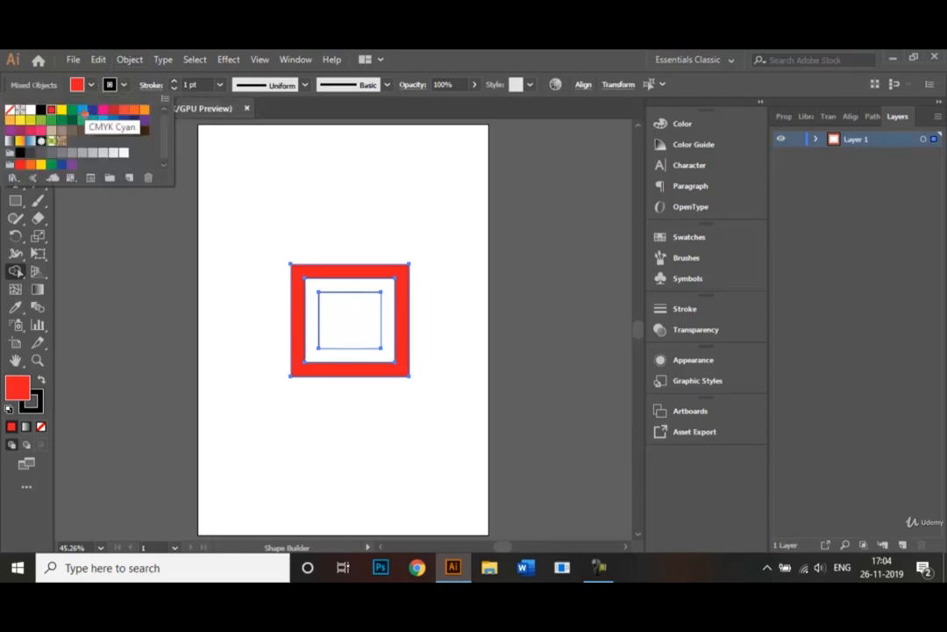
{"action": "left_click", "coordinate": [83, 111]}
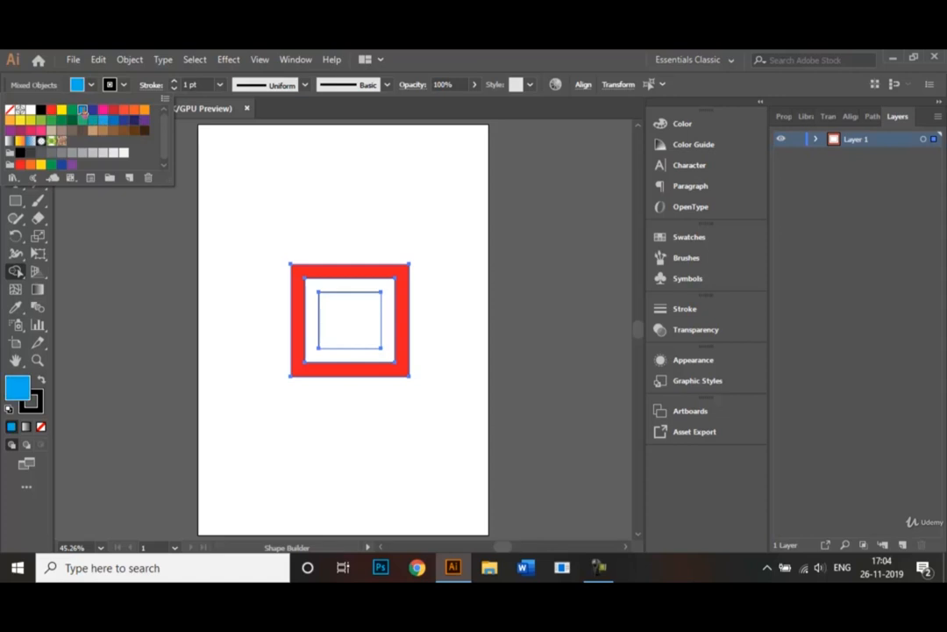
{"action": "left_click", "coordinate": [314, 294]}
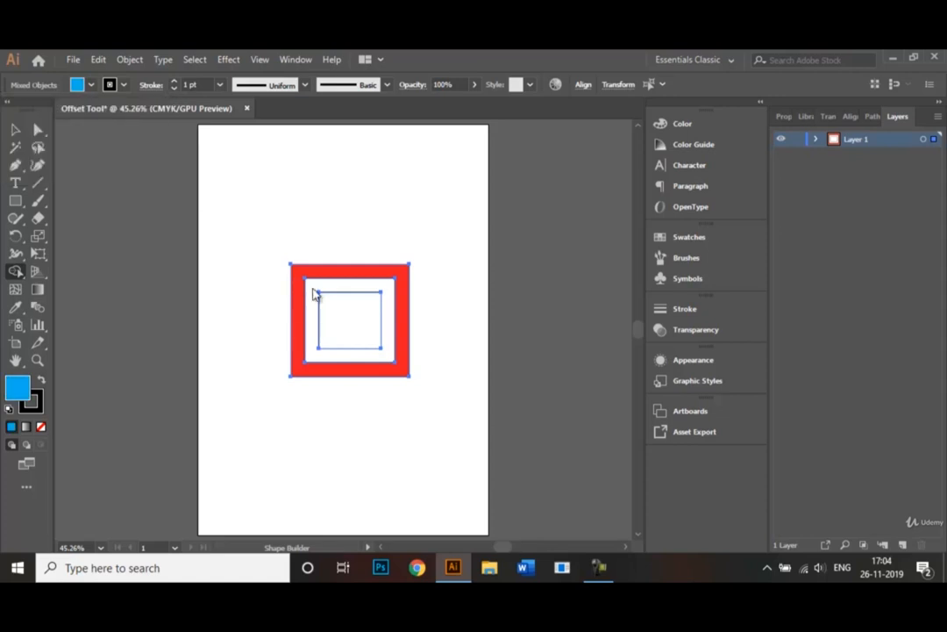
{"action": "left_click", "coordinate": [319, 304]}
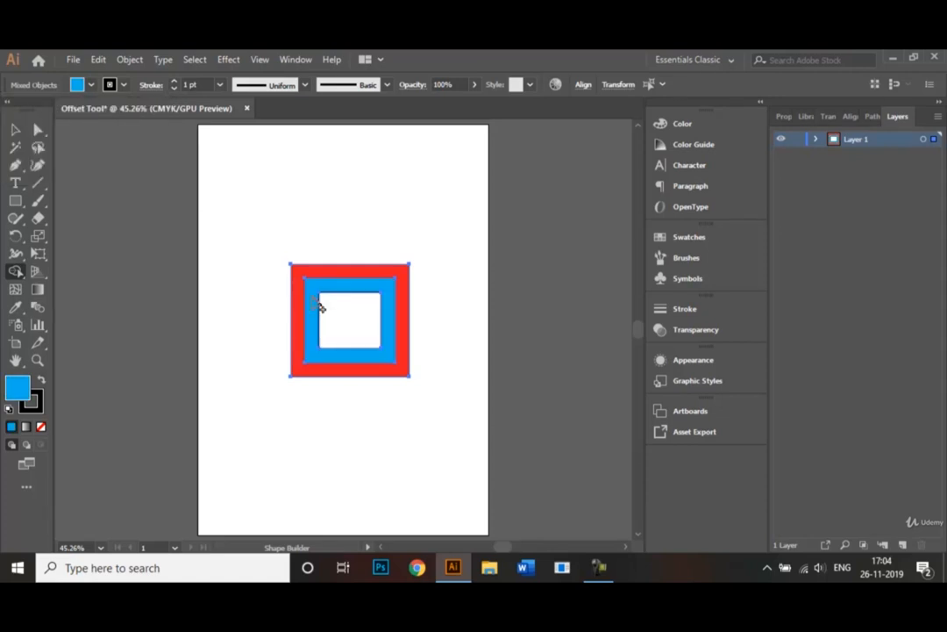
- Pick a yellow fill swatch and fill the innermost square with the Shape Builder tool
{"action": "left_click", "coordinate": [81, 84]}
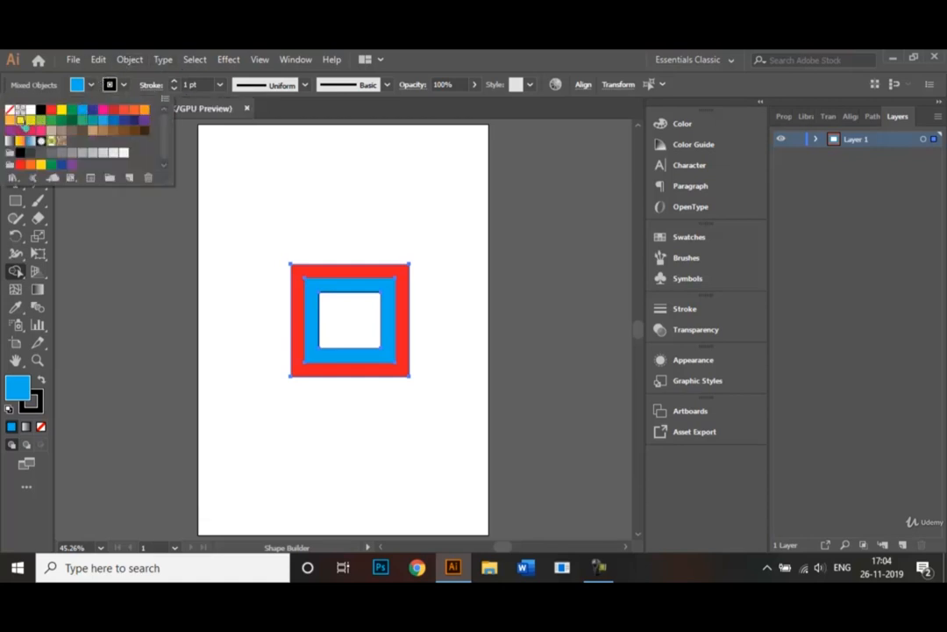
{"action": "left_click", "coordinate": [19, 120]}
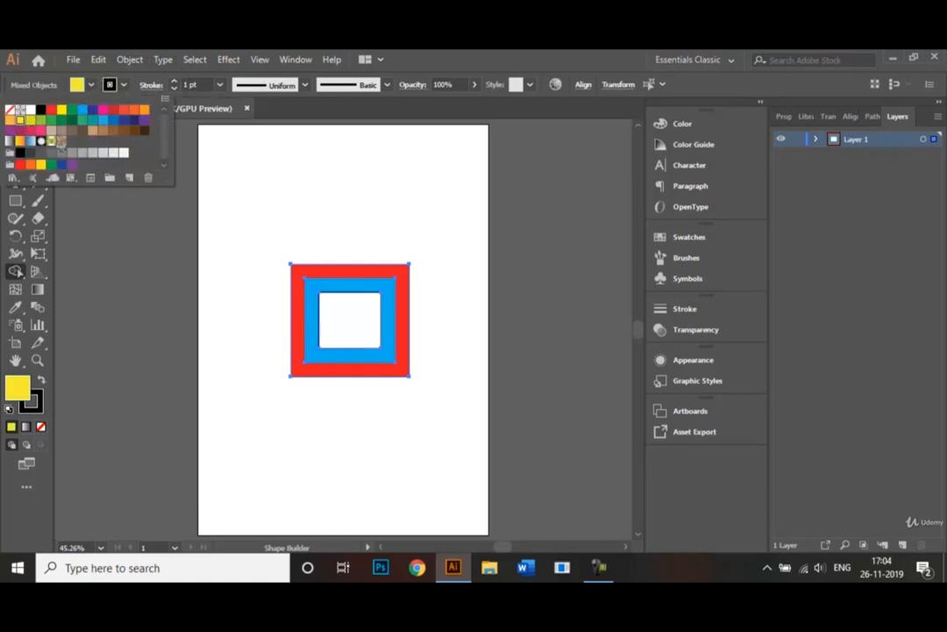
{"action": "left_click", "coordinate": [350, 330]}
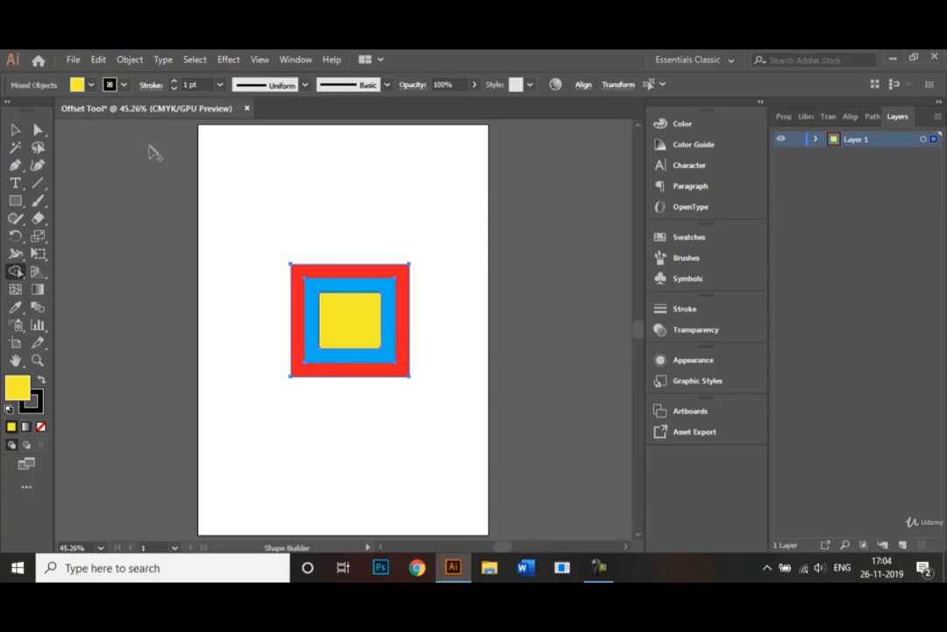
- Try to set the stroke of the nested squares to None, then deselect
{"action": "left_click", "coordinate": [125, 84]}
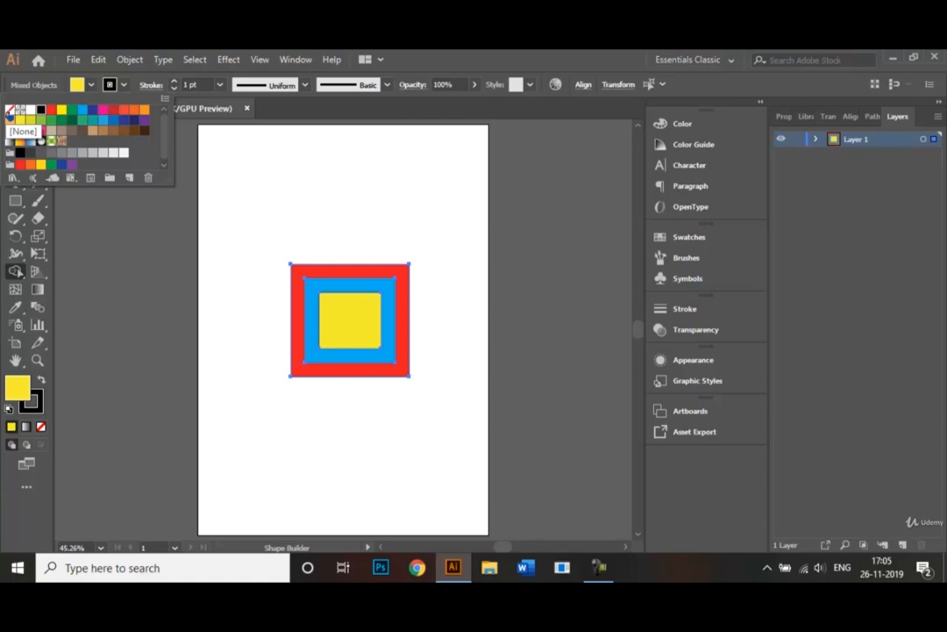
{"action": "left_click", "coordinate": [10, 112]}
{"action": "left_click", "coordinate": [244, 206]}
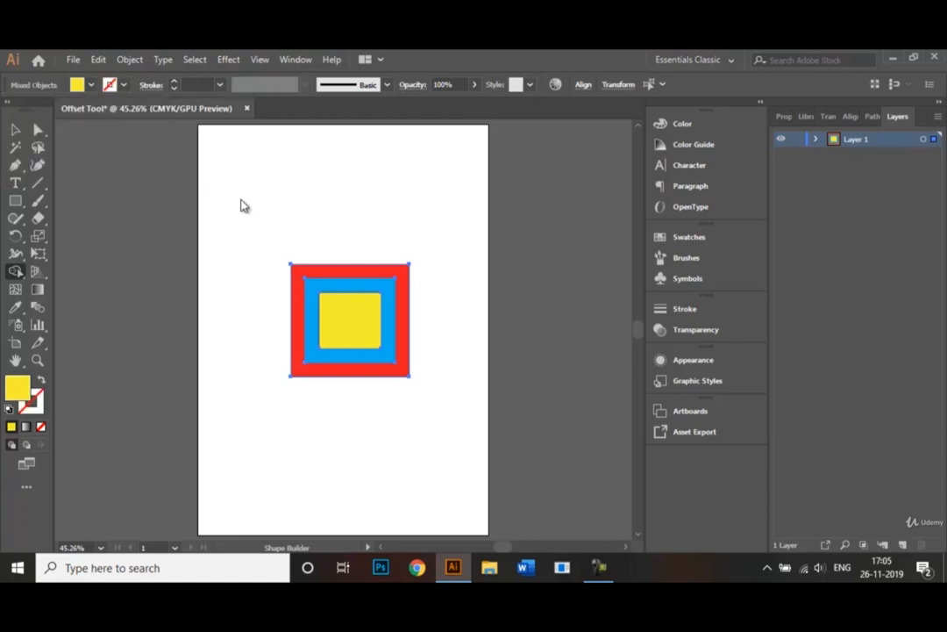
{"action": "left_click", "coordinate": [15, 129]}
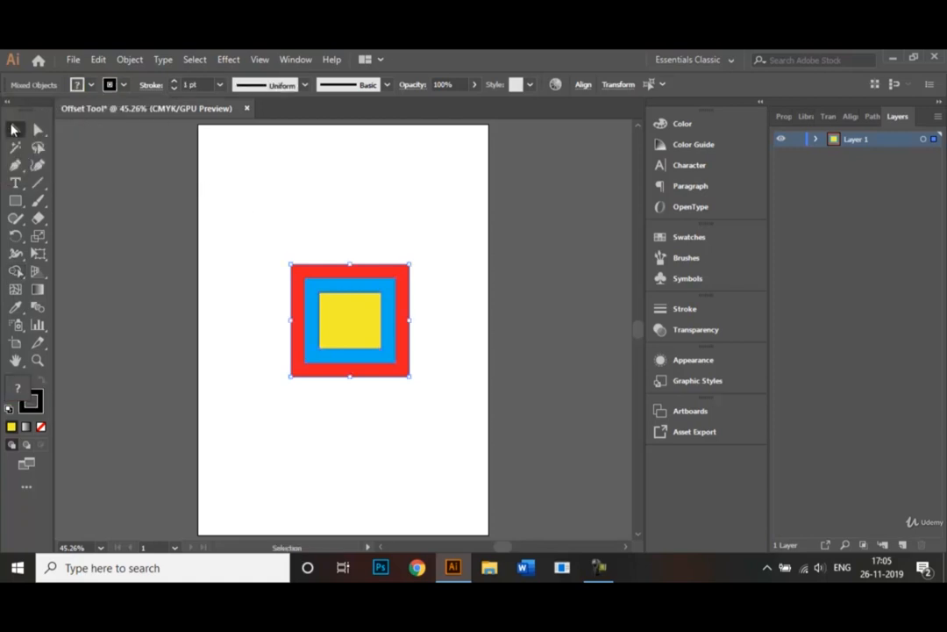
{"action": "left_click", "coordinate": [331, 256]}
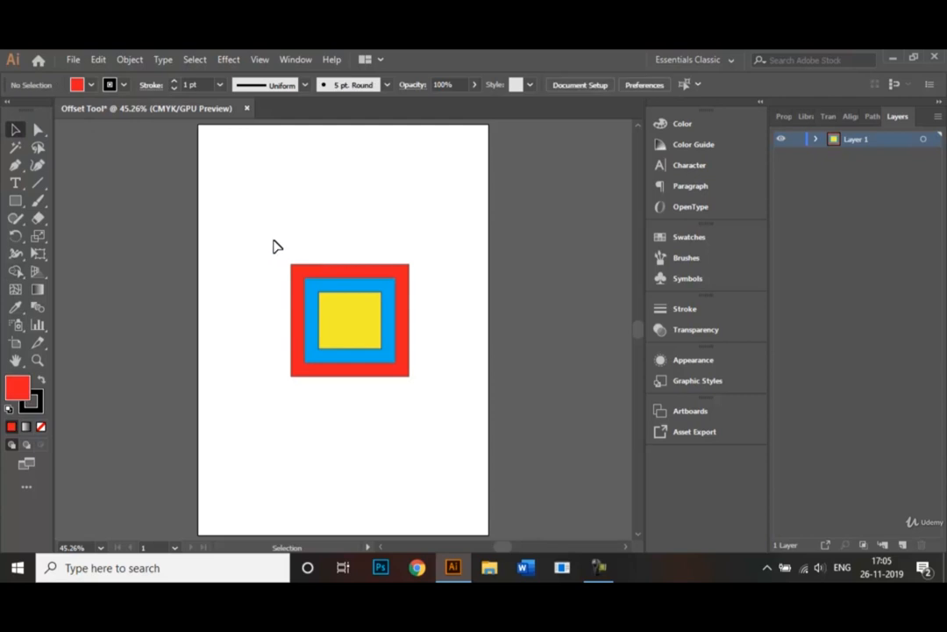
- Select all three nested squares, set their stroke to None, and deselect
{"action": "left_click_drag", "start_coordinate": [272, 238], "coordinate": [349, 388]}
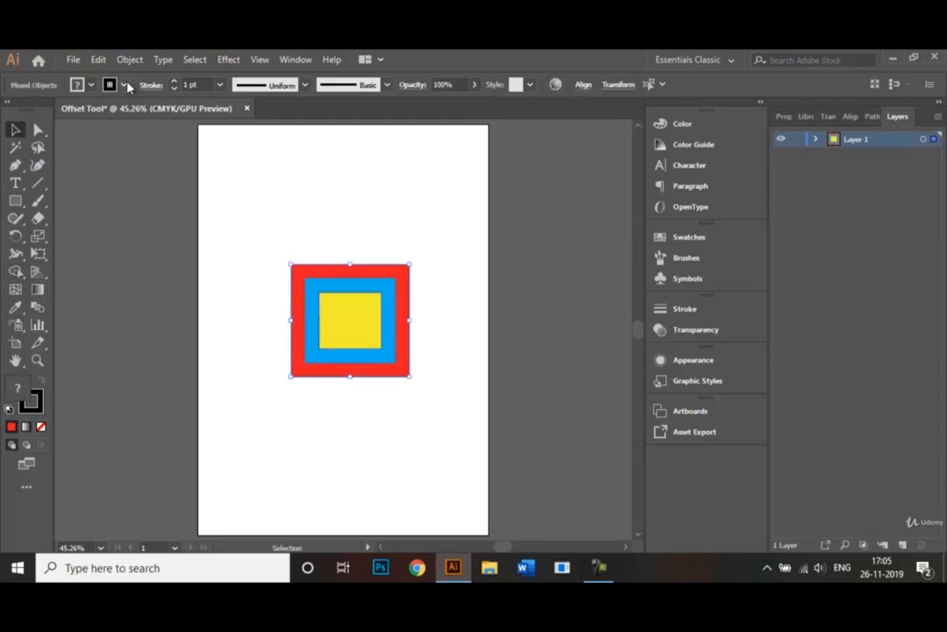
{"action": "left_click", "coordinate": [126, 86]}
{"action": "left_click", "coordinate": [11, 110]}
{"action": "left_click", "coordinate": [269, 216]}
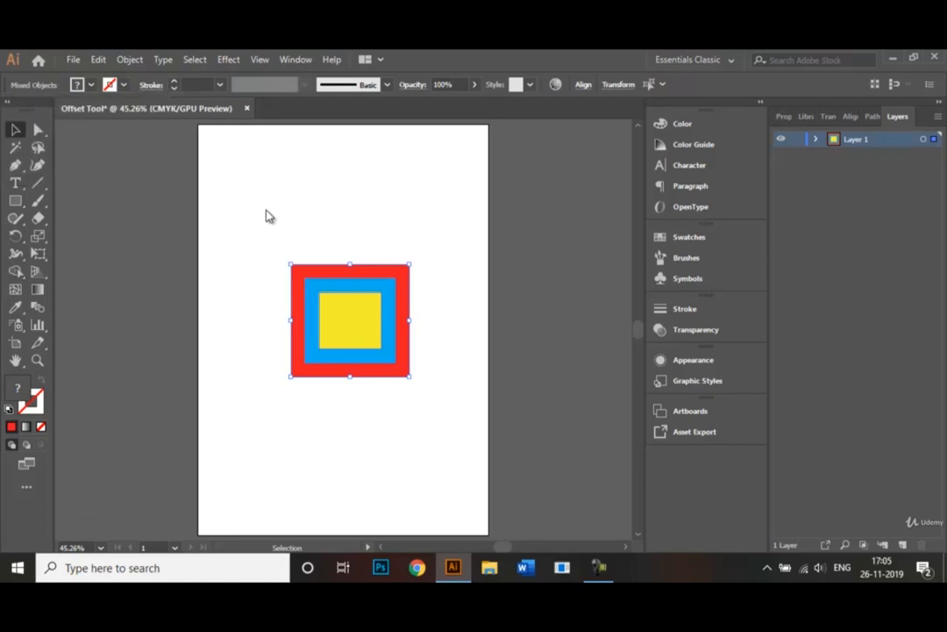
{"action": "left_click", "coordinate": [298, 227]}
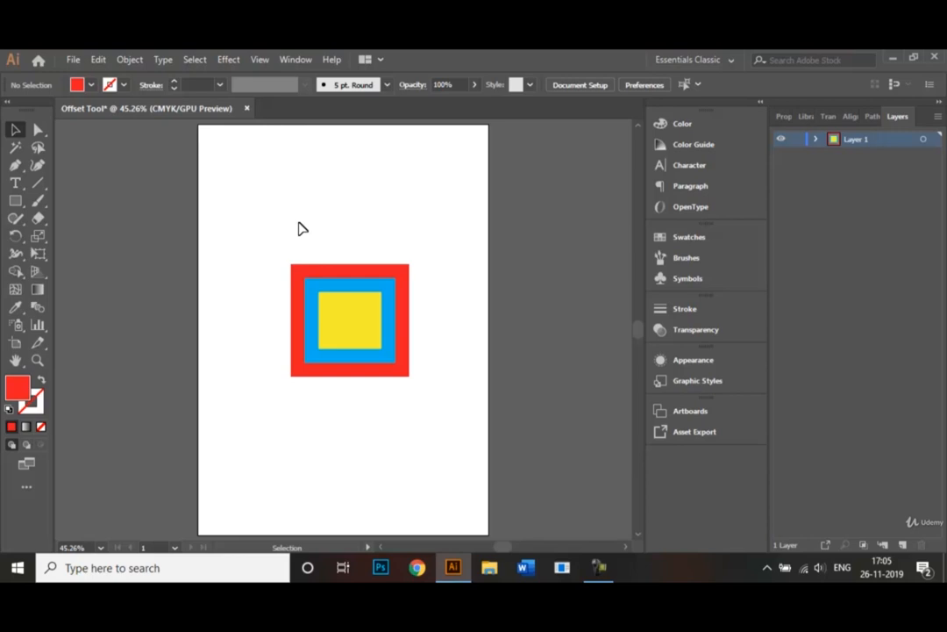
- Draw a hexagon below the squares with the Polygon tool, using no fill and a black stroke
{"action": "left_click", "coordinate": [12, 200]}
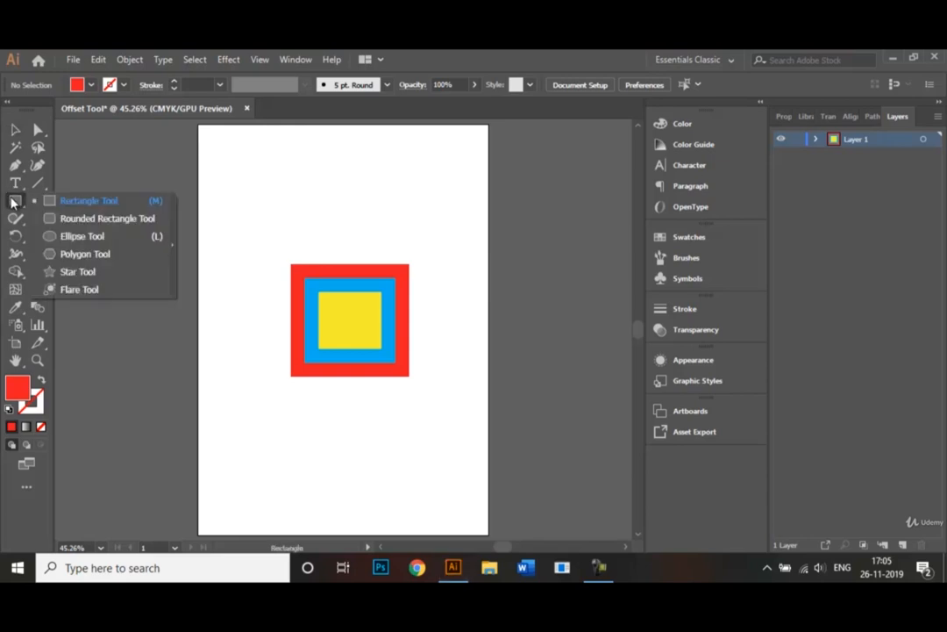
{"action": "left_click", "coordinate": [79, 254]}
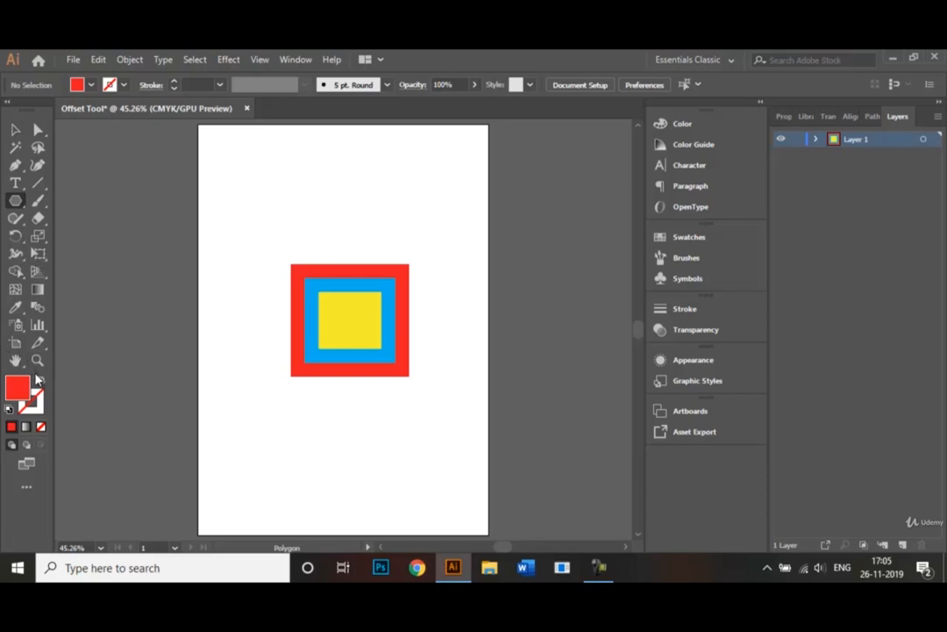
{"action": "left_click", "coordinate": [40, 427]}
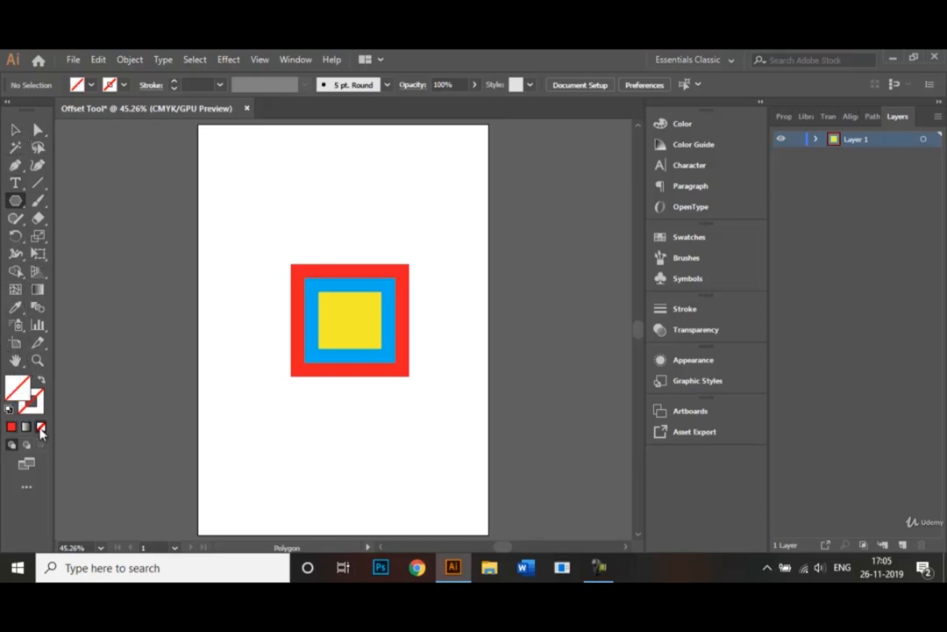
{"action": "left_click", "coordinate": [123, 85]}
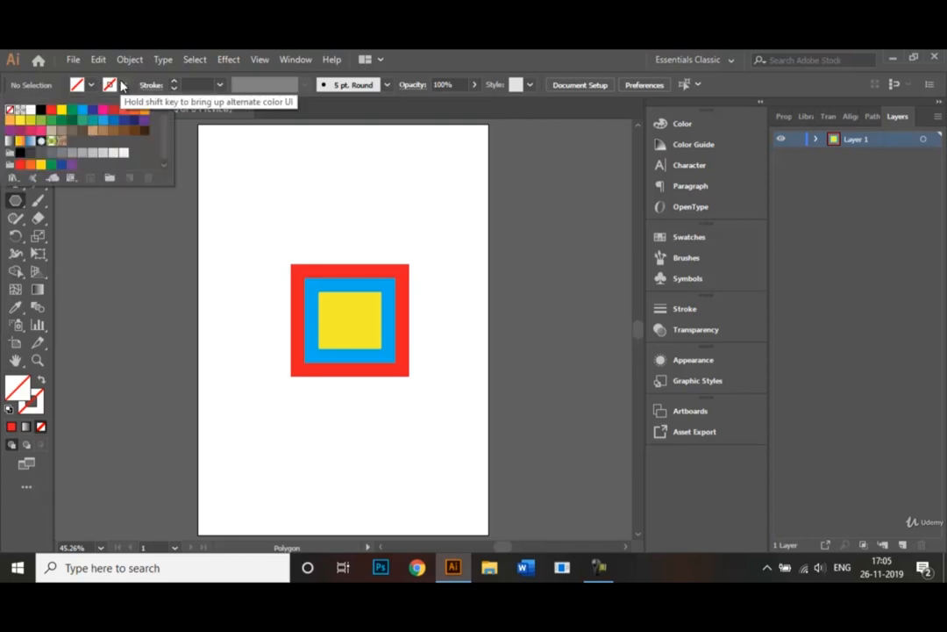
{"action": "left_click", "coordinate": [40, 109]}
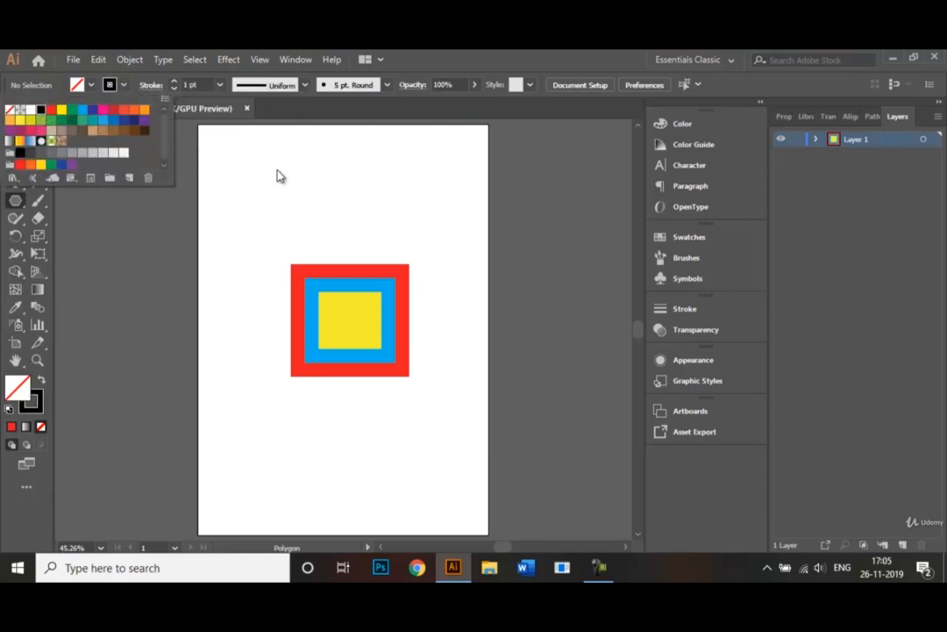
{"action": "left_click", "coordinate": [279, 446]}
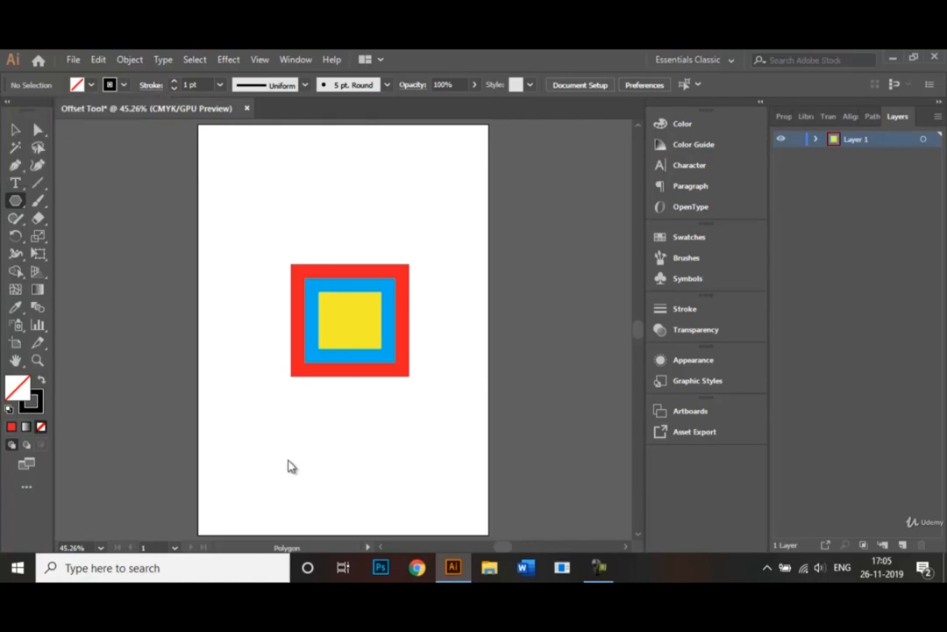
{"action": "left_click_drag", "start_coordinate": [263, 434], "coordinate": [292, 485]}
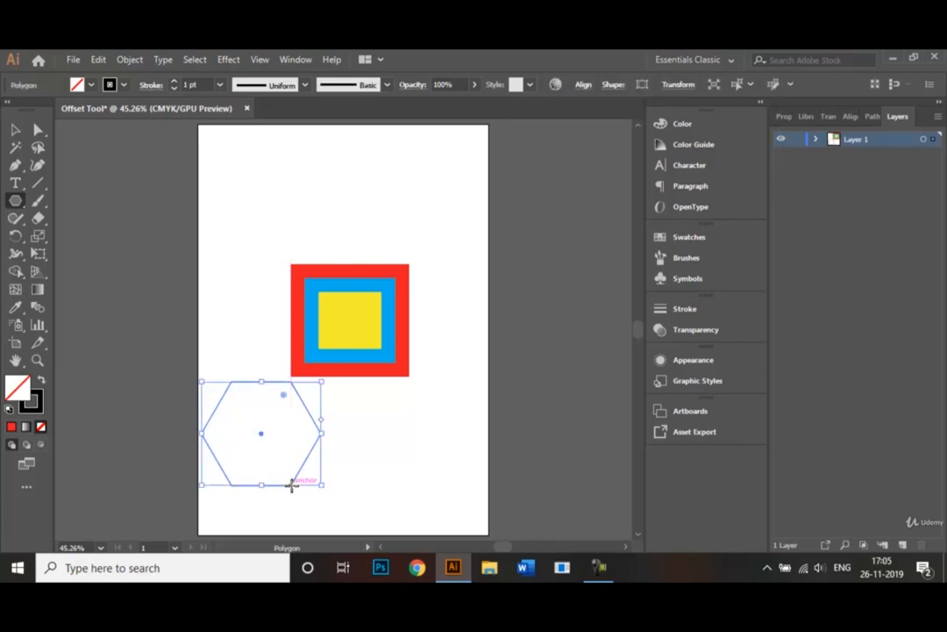
- Apply an Offset Path of -1 cm to the hexagon with preview enabled
{"action": "left_click", "coordinate": [124, 61]}
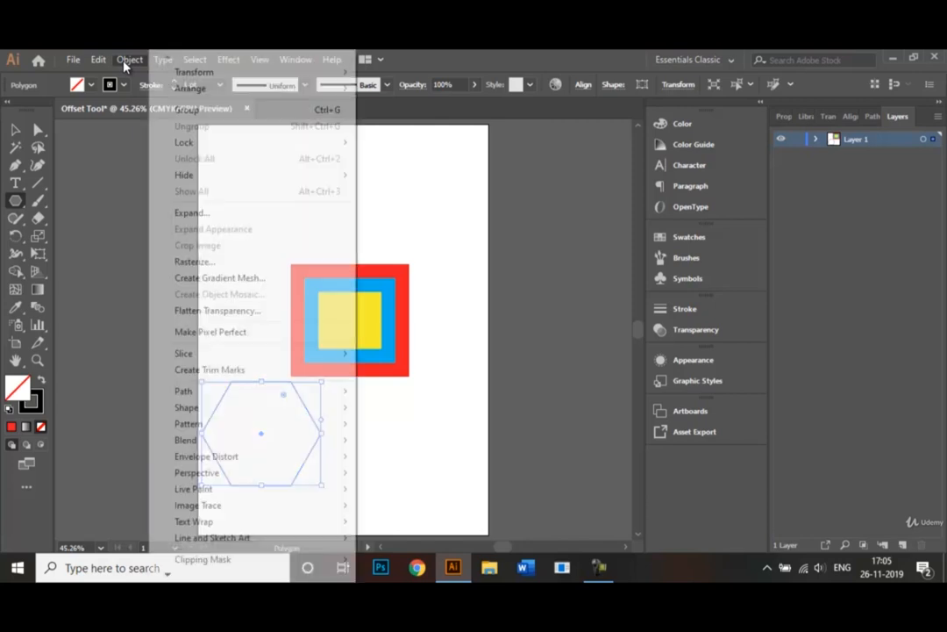
{"action": "mouse_move", "coordinate": [211, 395]}
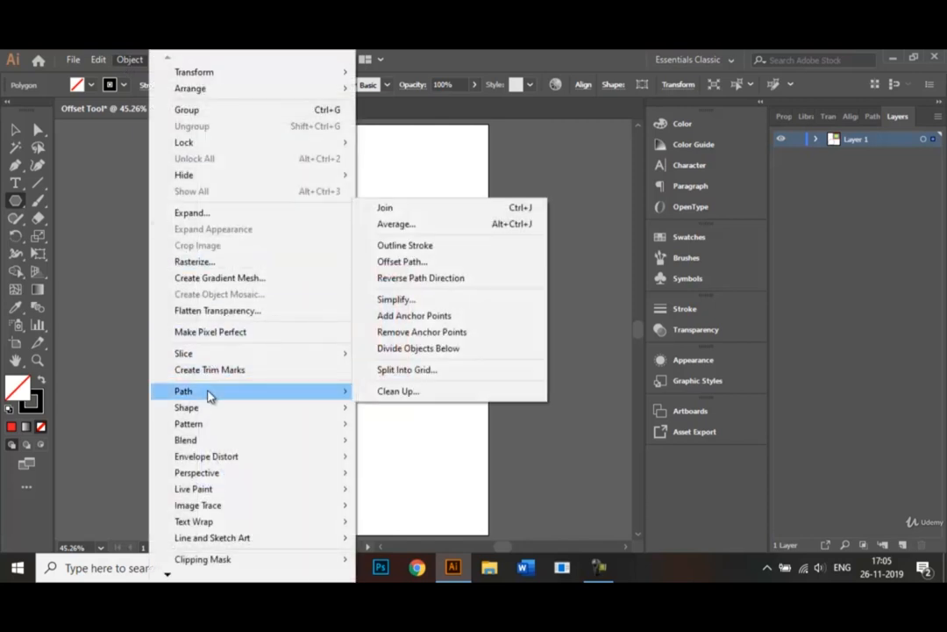
{"action": "left_click", "coordinate": [441, 263]}
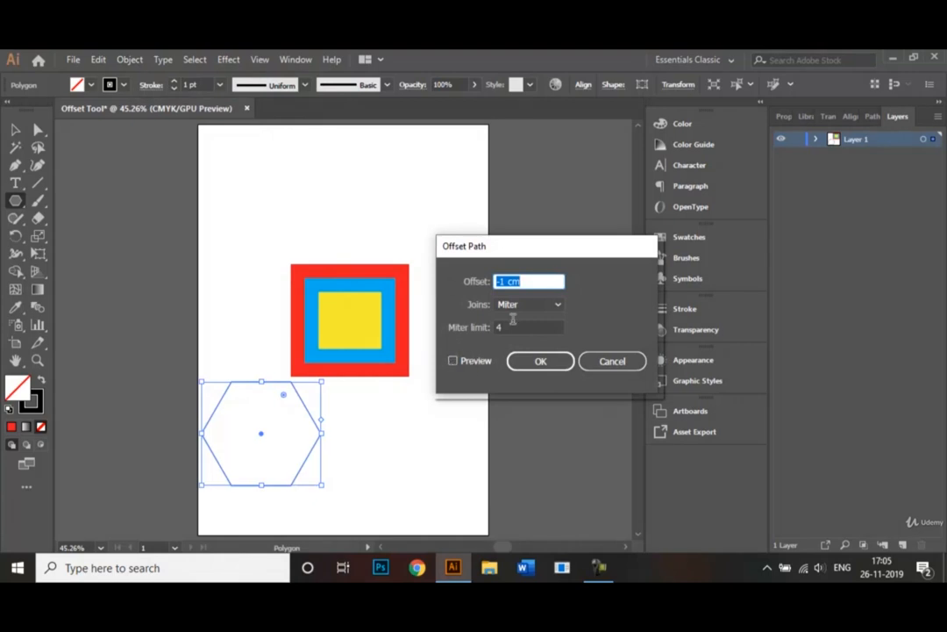
{"action": "left_click", "coordinate": [454, 360]}
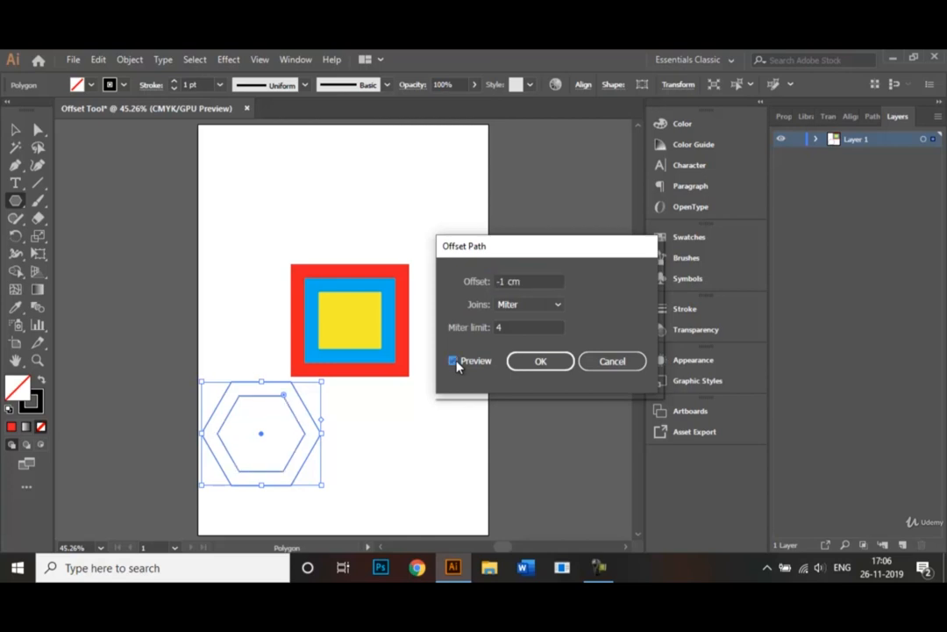
{"action": "left_click", "coordinate": [540, 360]}
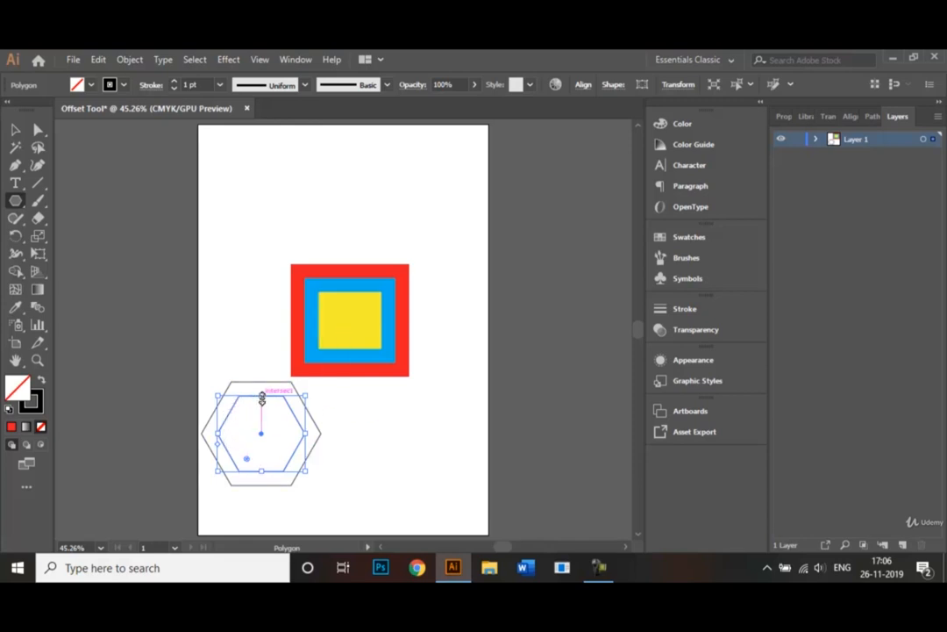
- Apply another Offset Path of -1 cm to the inner hexagon
{"action": "left_click", "coordinate": [131, 59]}
{"action": "mouse_move", "coordinate": [222, 394]}
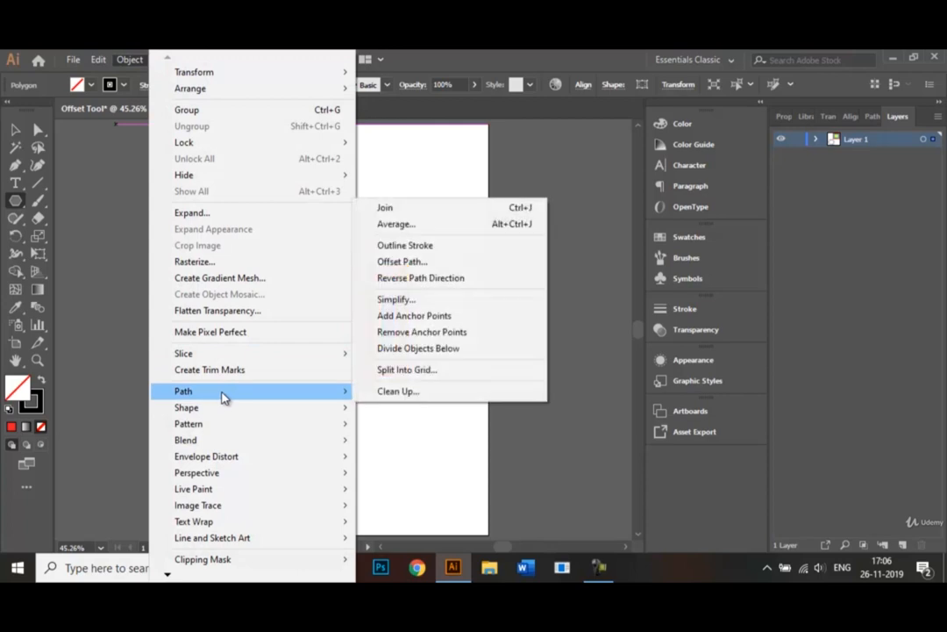
{"action": "left_click", "coordinate": [400, 261]}
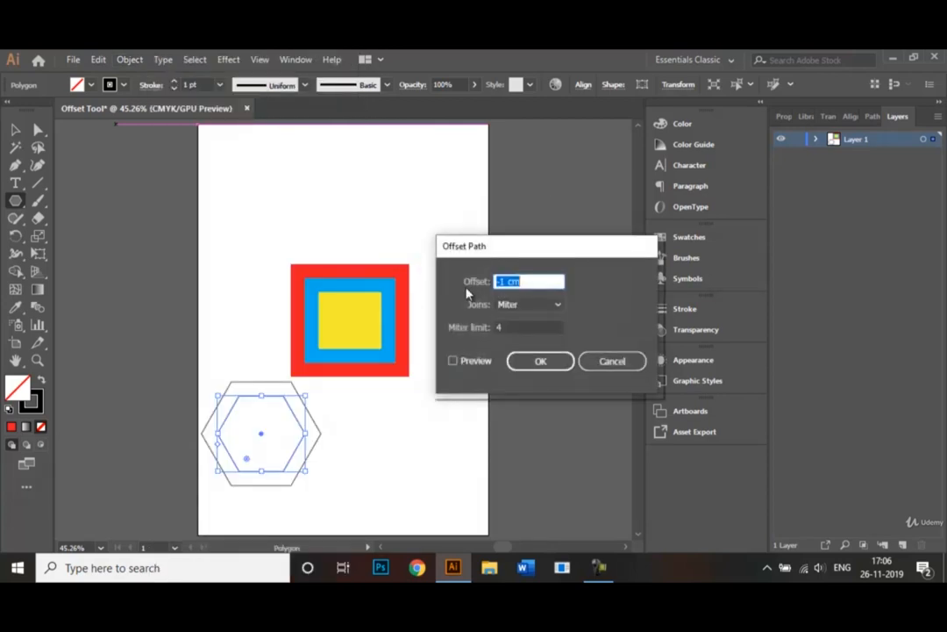
{"action": "left_click", "coordinate": [504, 278]}
{"action": "key", "text": "BackSpace"}
{"action": "type", "text": "2"}
{"action": "left_click", "coordinate": [452, 361]}
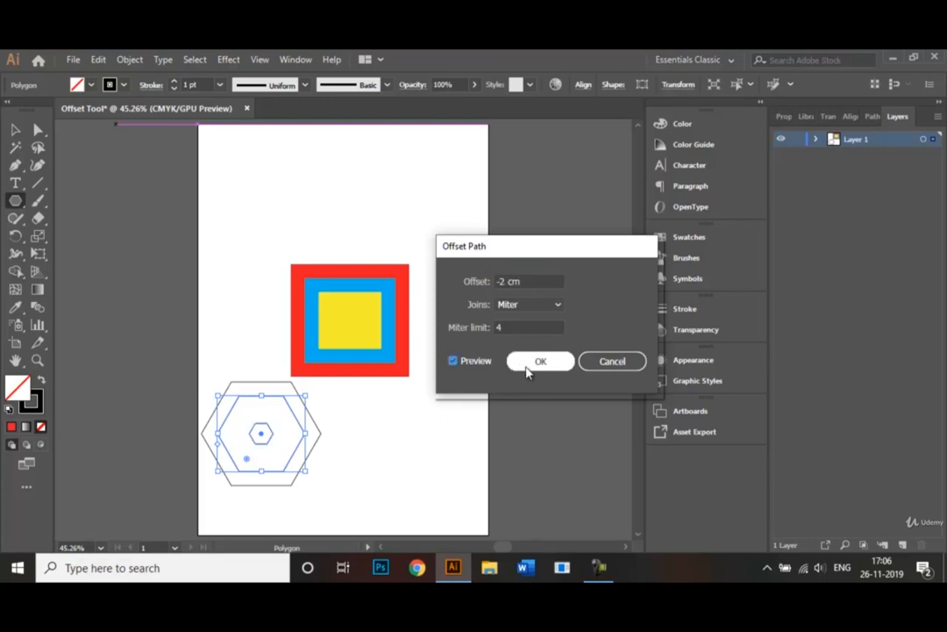
{"action": "left_click", "coordinate": [507, 280]}
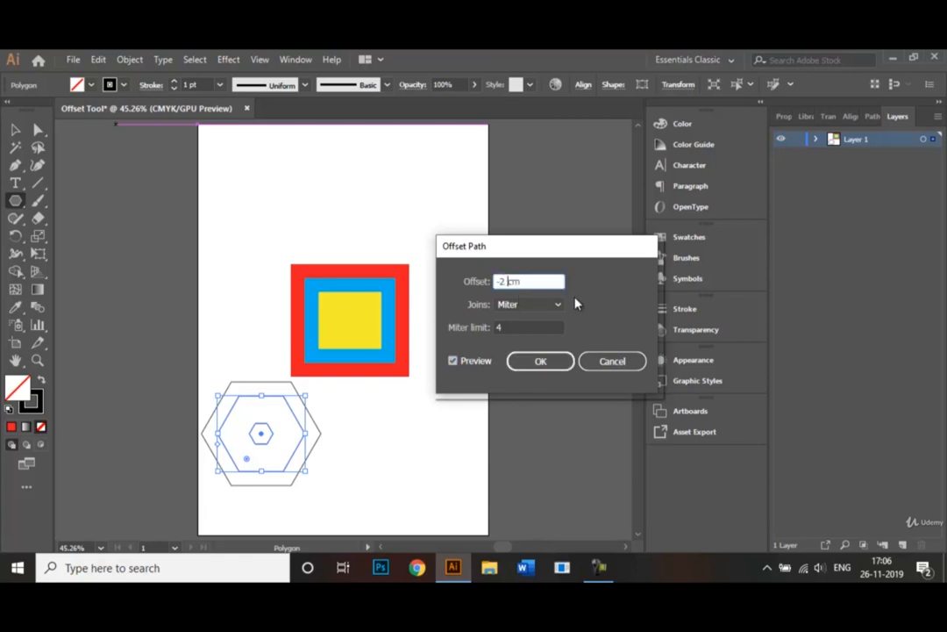
{"action": "key", "text": "BackSpace"}
{"action": "type", "text": "1"}
{"action": "left_click", "coordinate": [535, 361]}
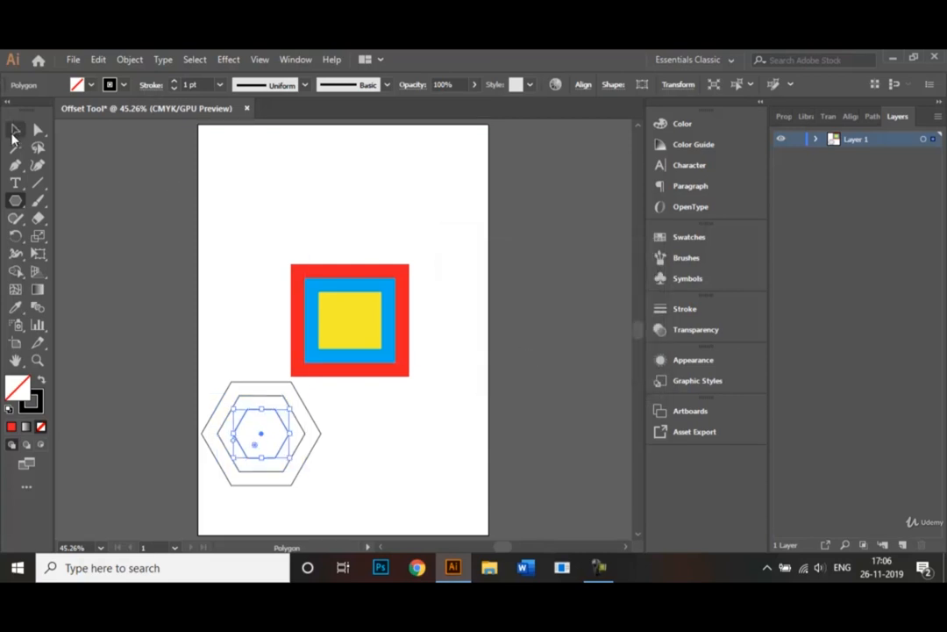
- Select the innermost hexagon and fill it with CMYK Magenta
{"action": "left_click", "coordinate": [15, 129]}
{"action": "left_click", "coordinate": [315, 216]}
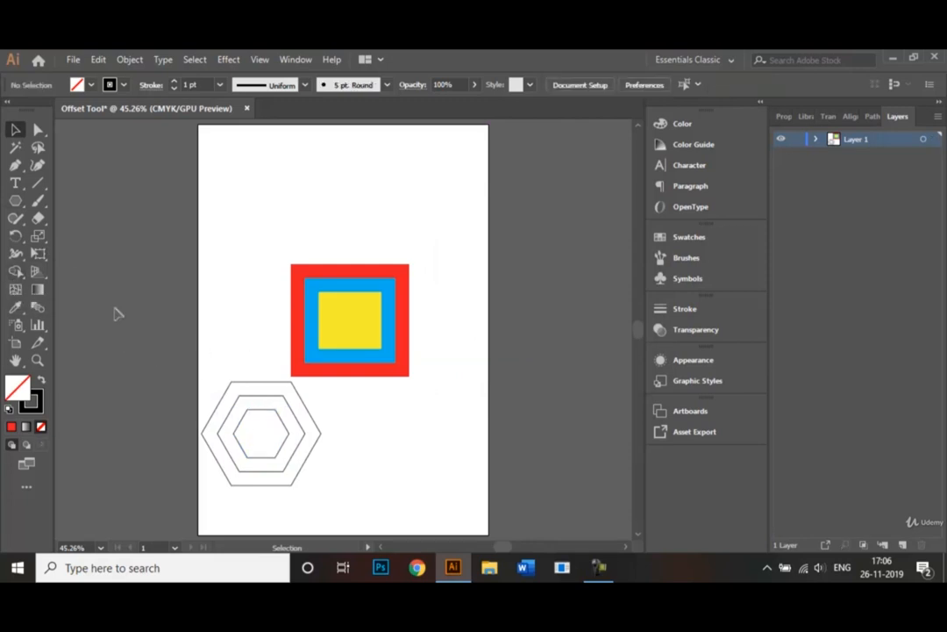
{"action": "left_click", "coordinate": [271, 417]}
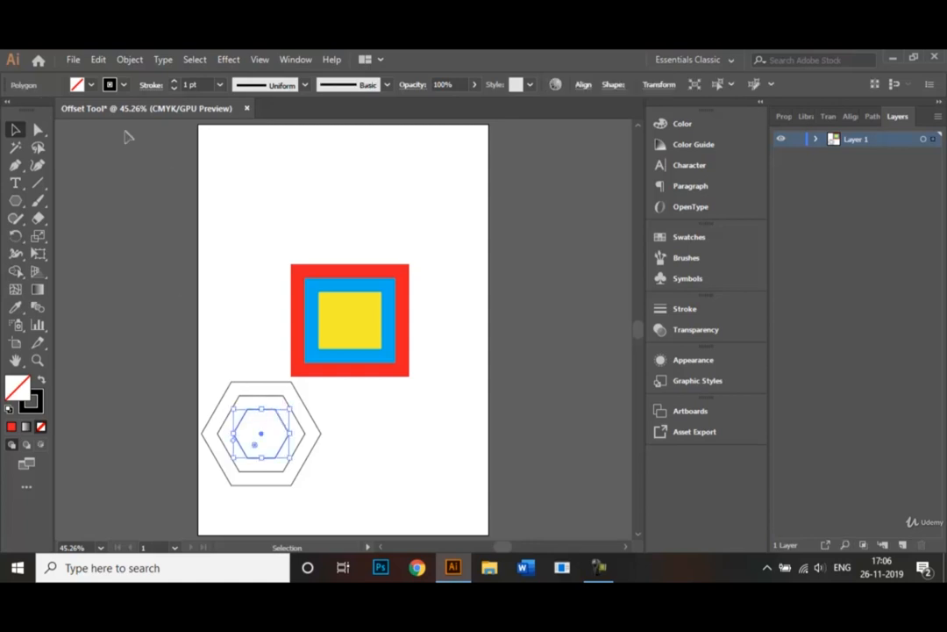
{"action": "left_click", "coordinate": [92, 85]}
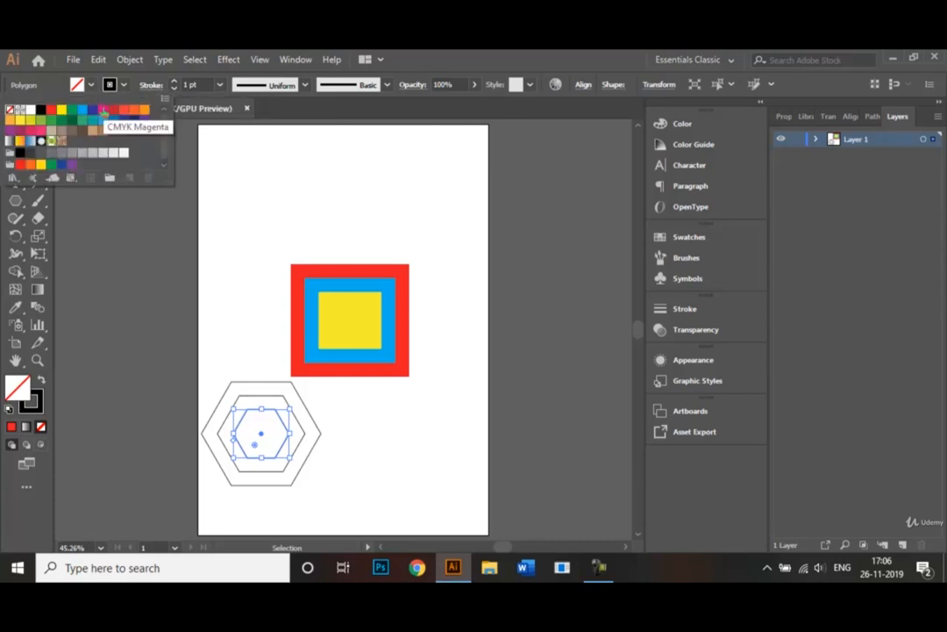
{"action": "left_click", "coordinate": [101, 111]}
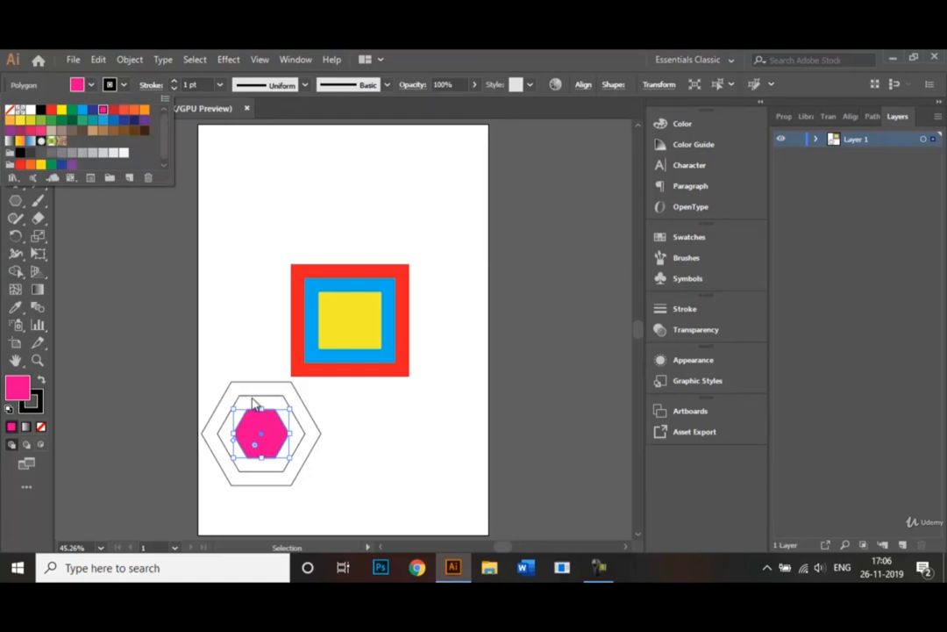
- Select the middle hexagon and fill it with red
{"action": "left_click", "coordinate": [255, 402]}
{"action": "left_click", "coordinate": [255, 400]}
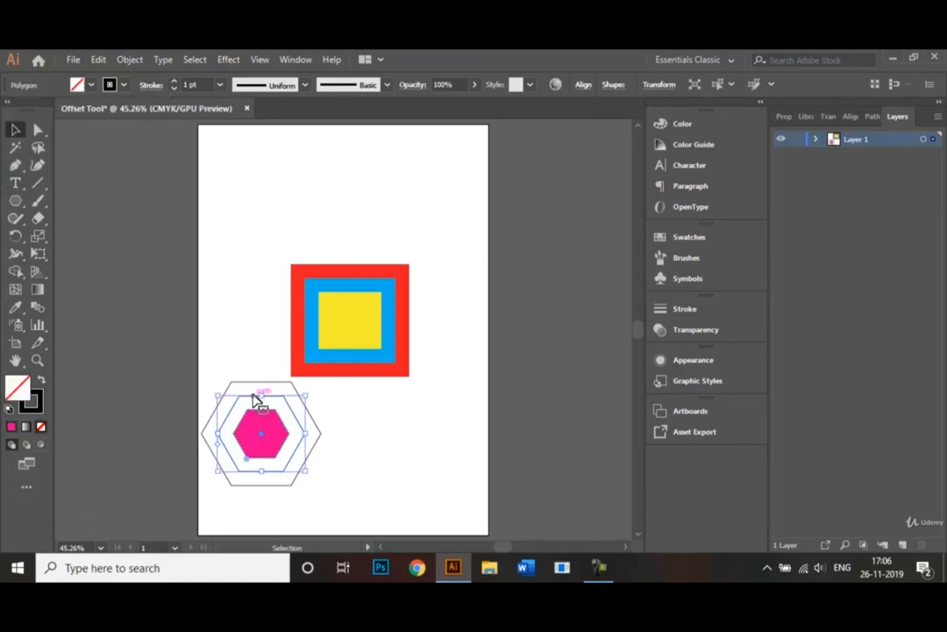
{"action": "left_click", "coordinate": [92, 85]}
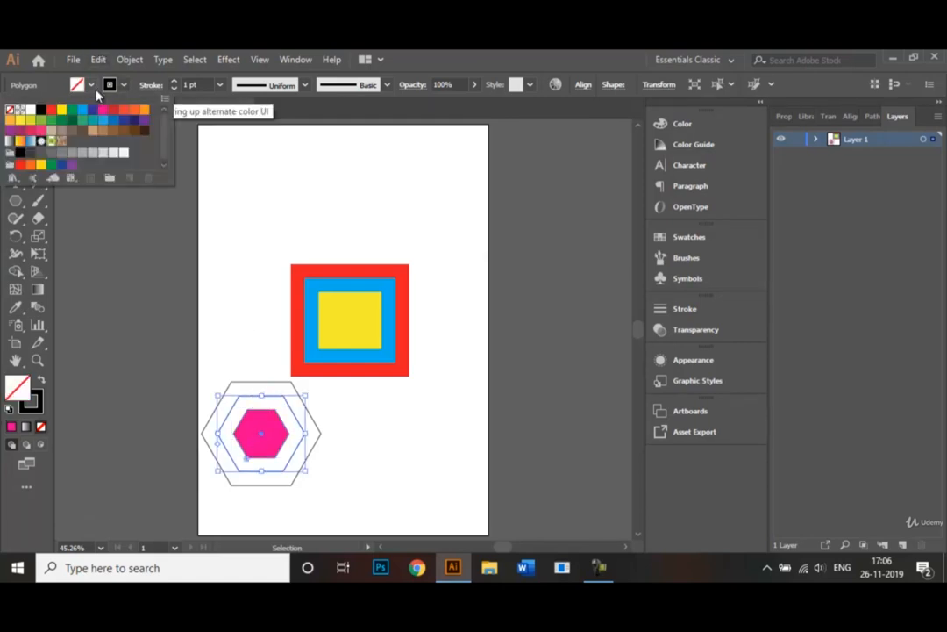
{"action": "left_click", "coordinate": [51, 109]}
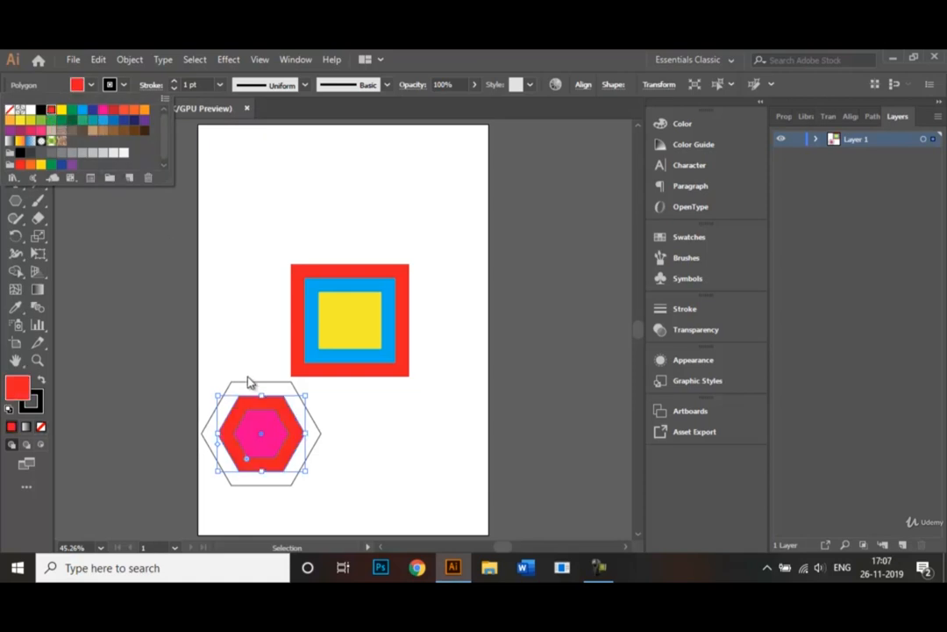
{"action": "left_click", "coordinate": [247, 381]}
{"action": "double_click", "coordinate": [247, 383]}
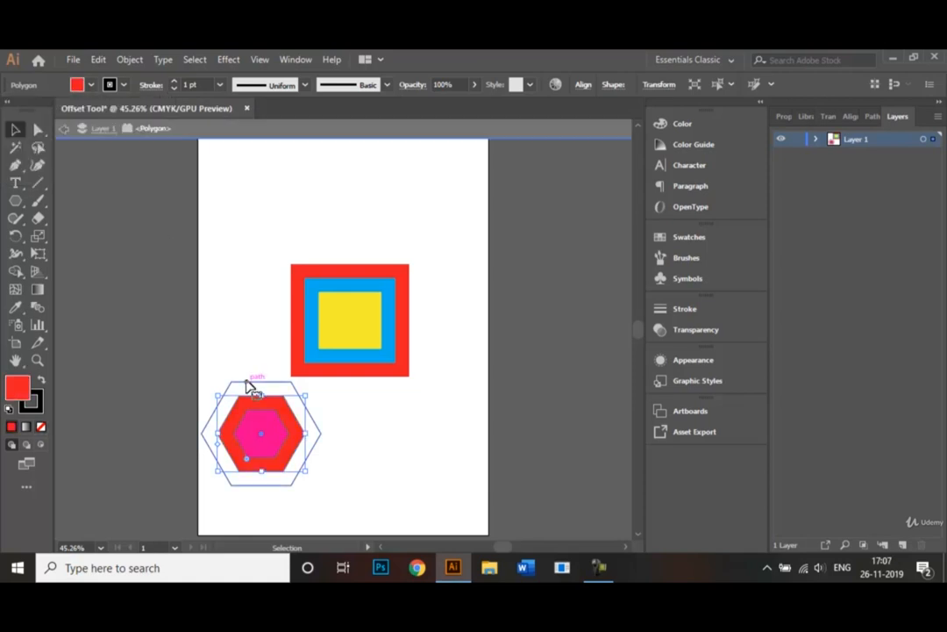
{"action": "double_click", "coordinate": [244, 346]}
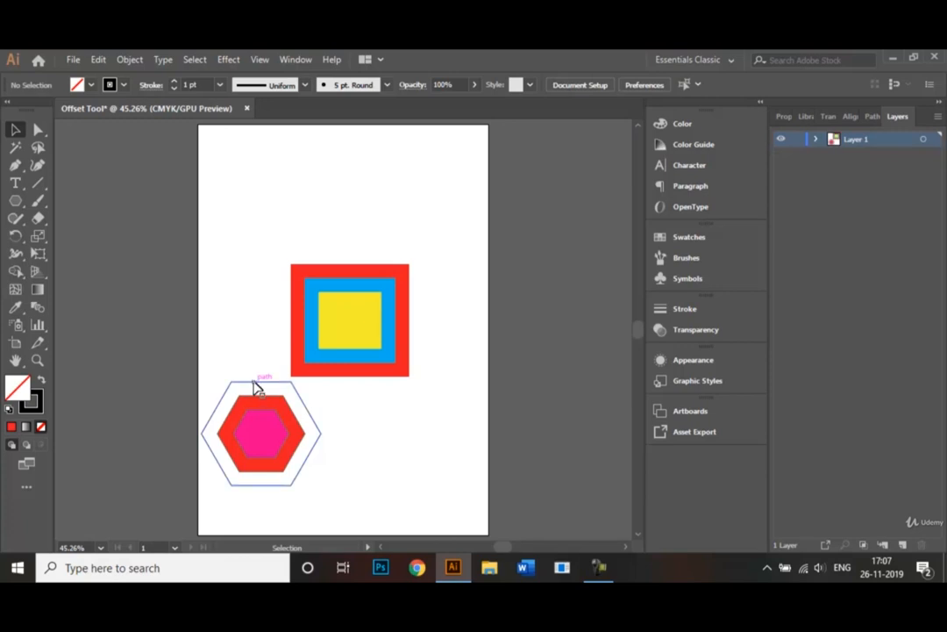
- Select the outer hexagon and fill it with blue, then deselect it
{"action": "left_click", "coordinate": [259, 384]}
{"action": "left_click", "coordinate": [90, 84]}
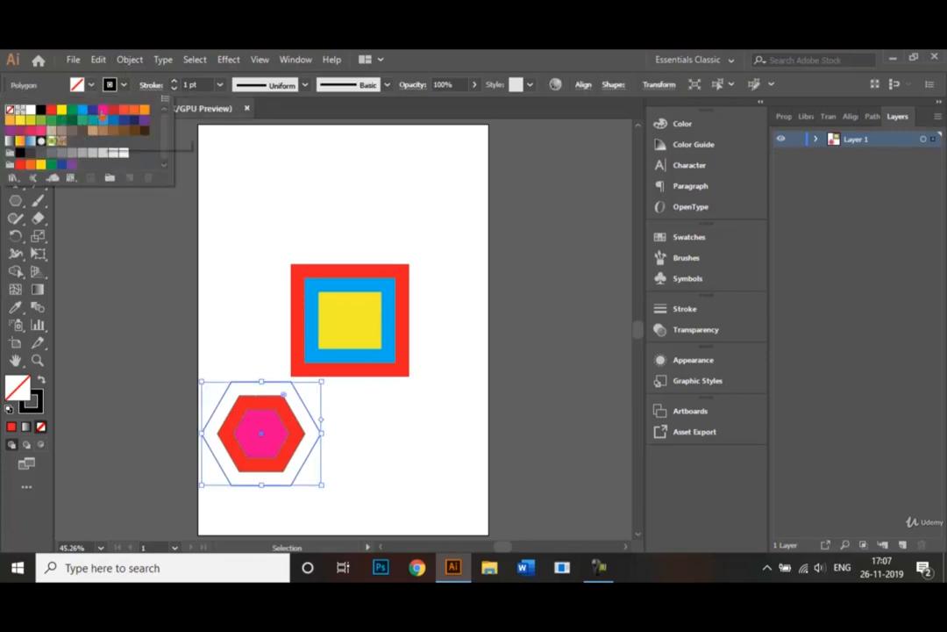
{"action": "left_click", "coordinate": [92, 110]}
{"action": "left_click", "coordinate": [367, 466]}
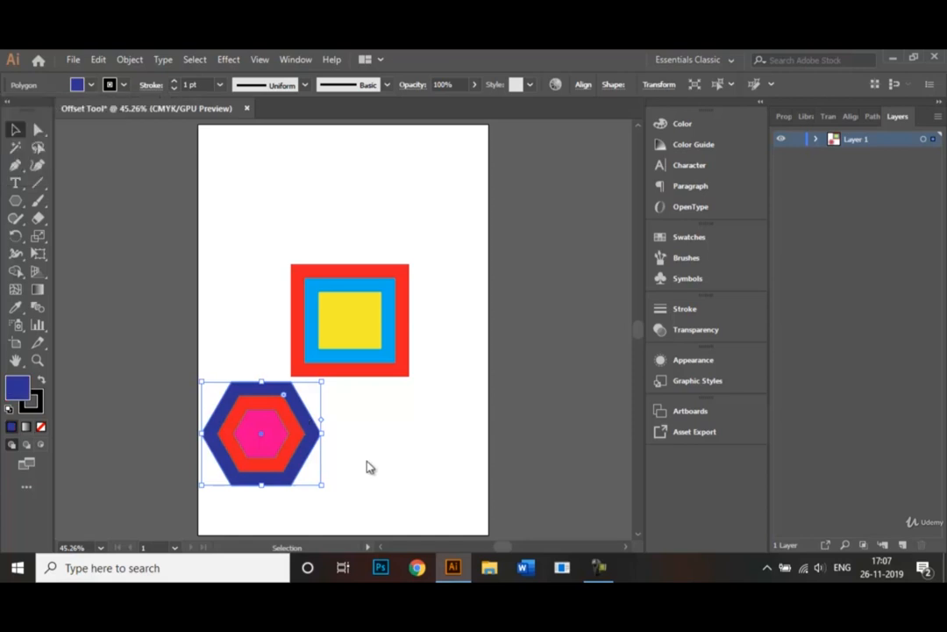
{"action": "left_click", "coordinate": [260, 362]}
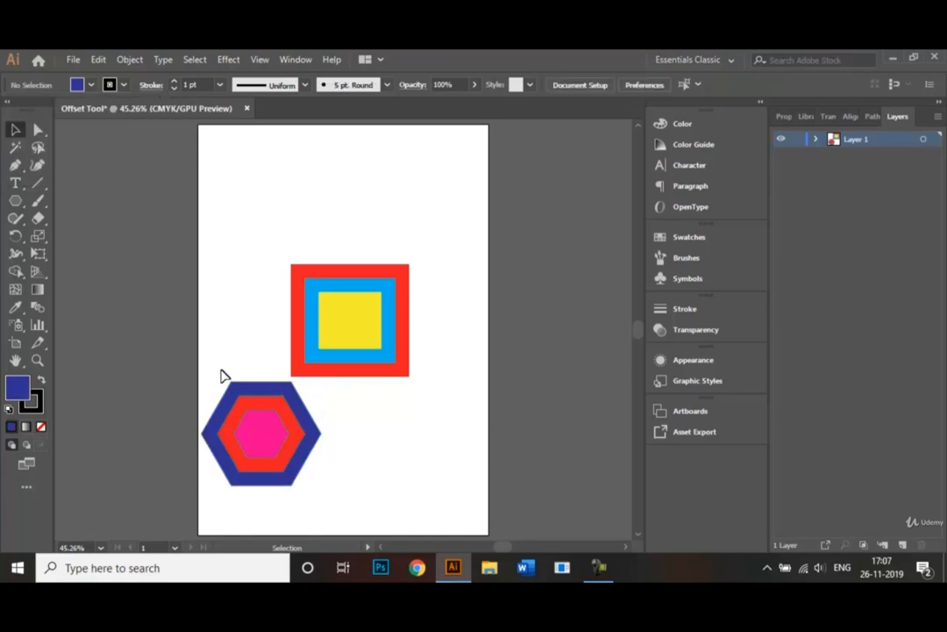
- Select all three hexagons and set their stroke to None
{"action": "left_click_drag", "start_coordinate": [321, 485], "coordinate": [254, 436]}
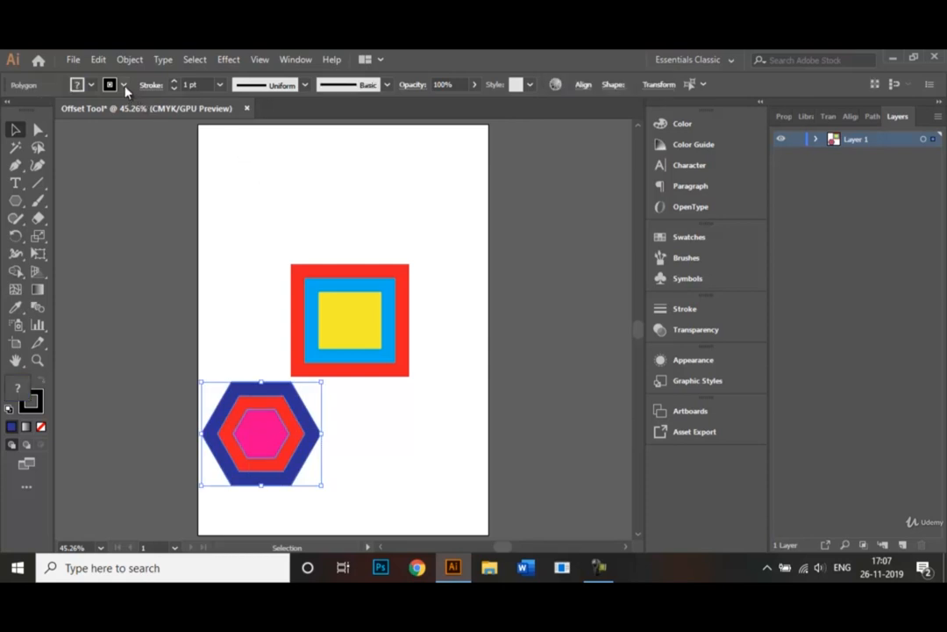
{"action": "left_click", "coordinate": [123, 84]}
{"action": "left_click", "coordinate": [8, 108]}
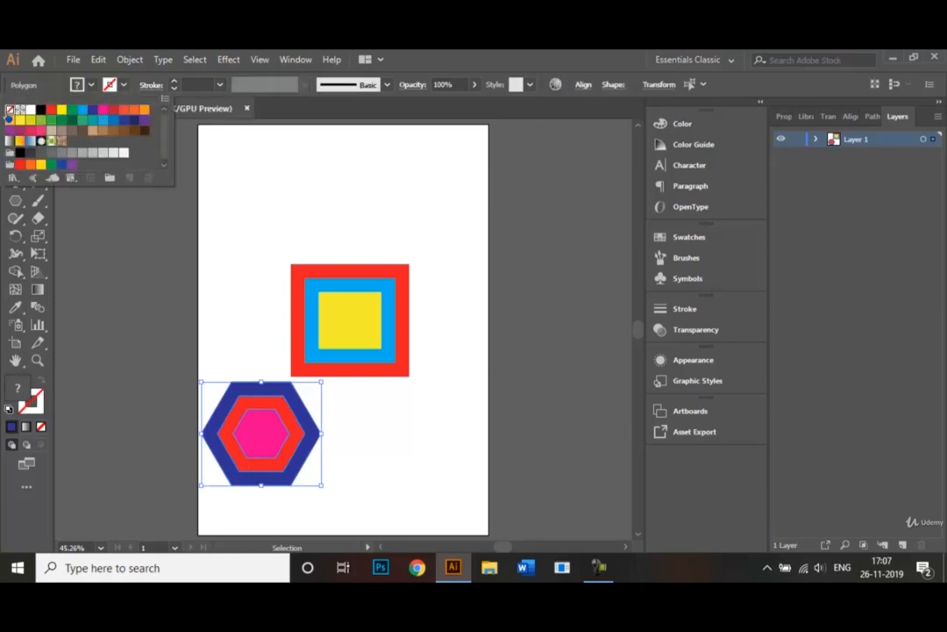
{"action": "left_click", "coordinate": [358, 430]}
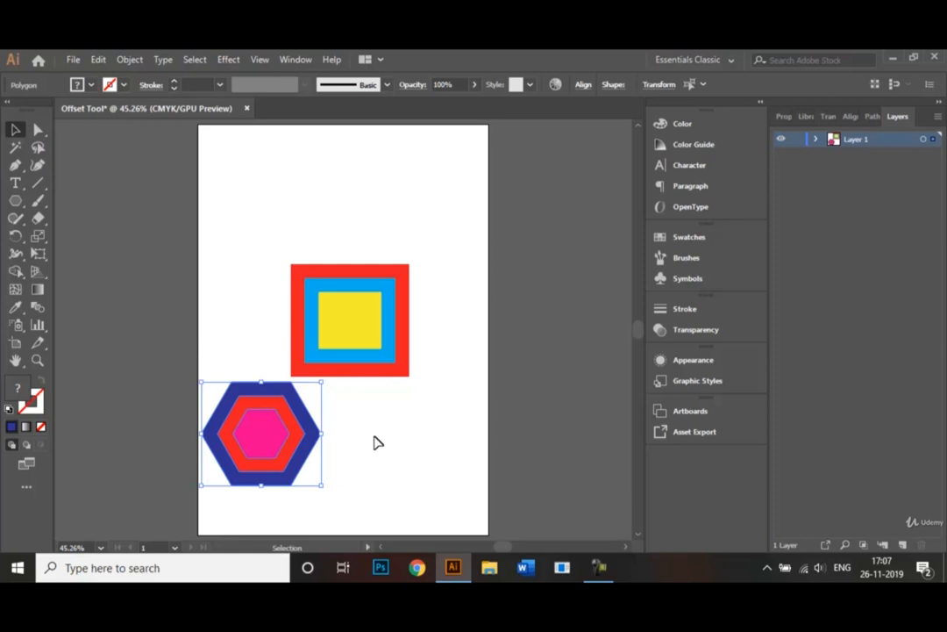
{"action": "left_click", "coordinate": [377, 442]}
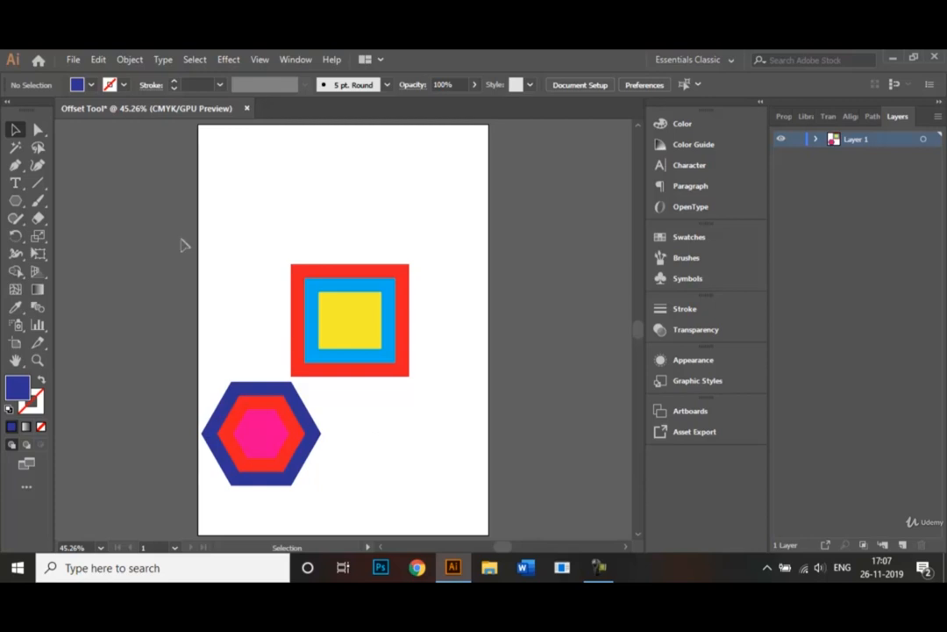
{"action": "left_click", "coordinate": [72, 59]}
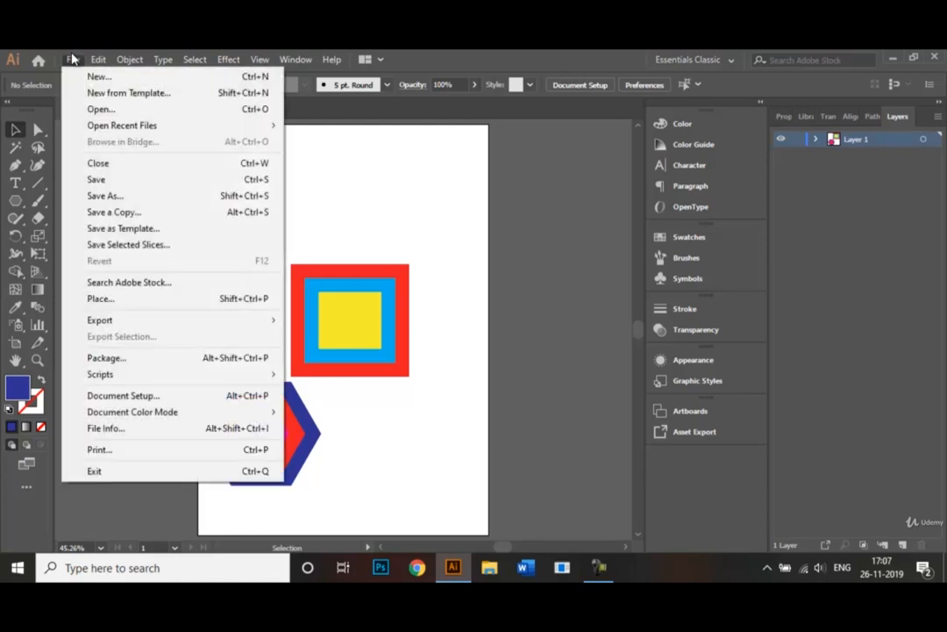
{"action": "left_click", "coordinate": [105, 195]}
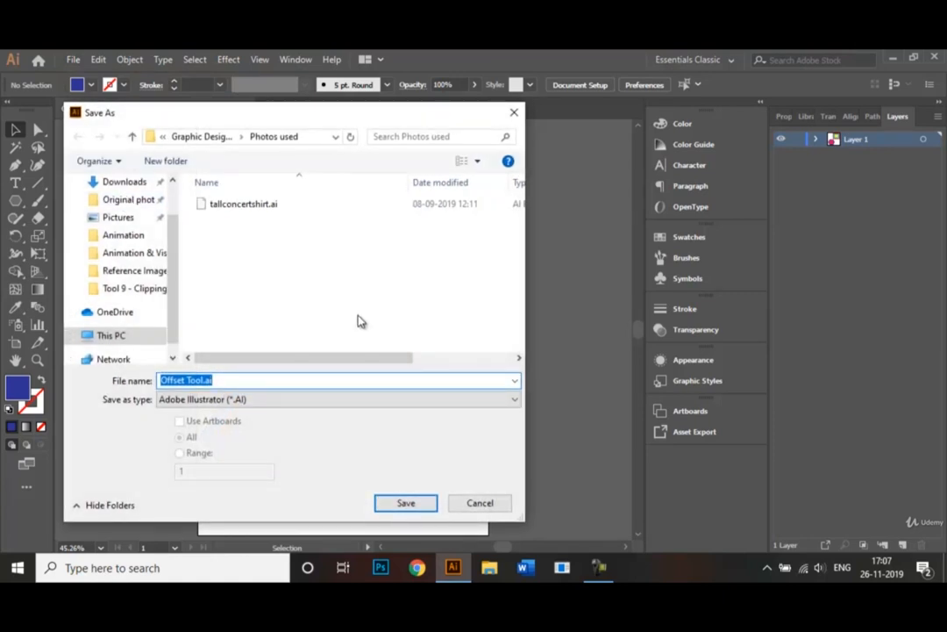
{"action": "left_click", "coordinate": [471, 406]}
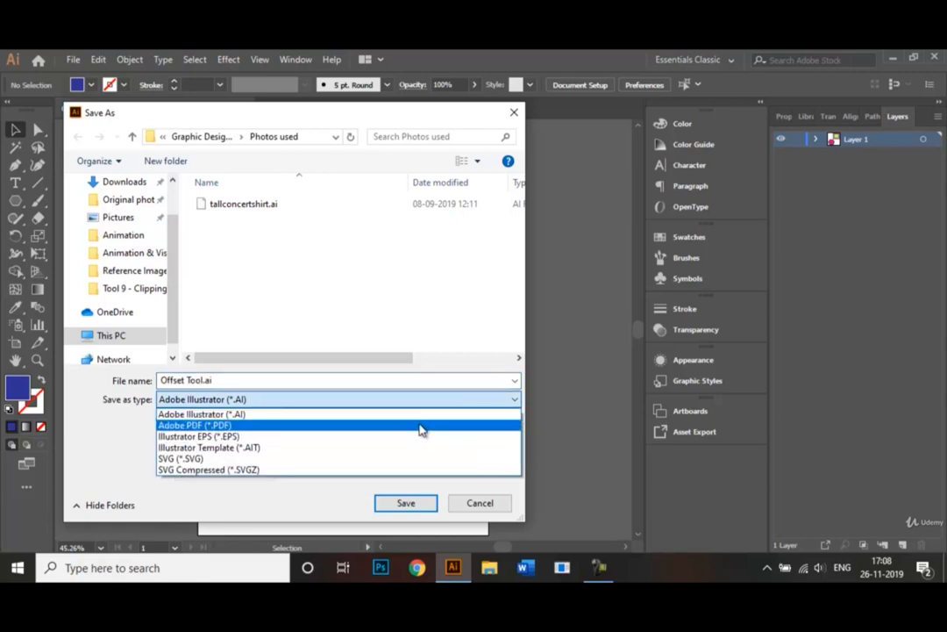
{"action": "left_click", "coordinate": [603, 424]}
{"action": "left_click", "coordinate": [495, 503]}
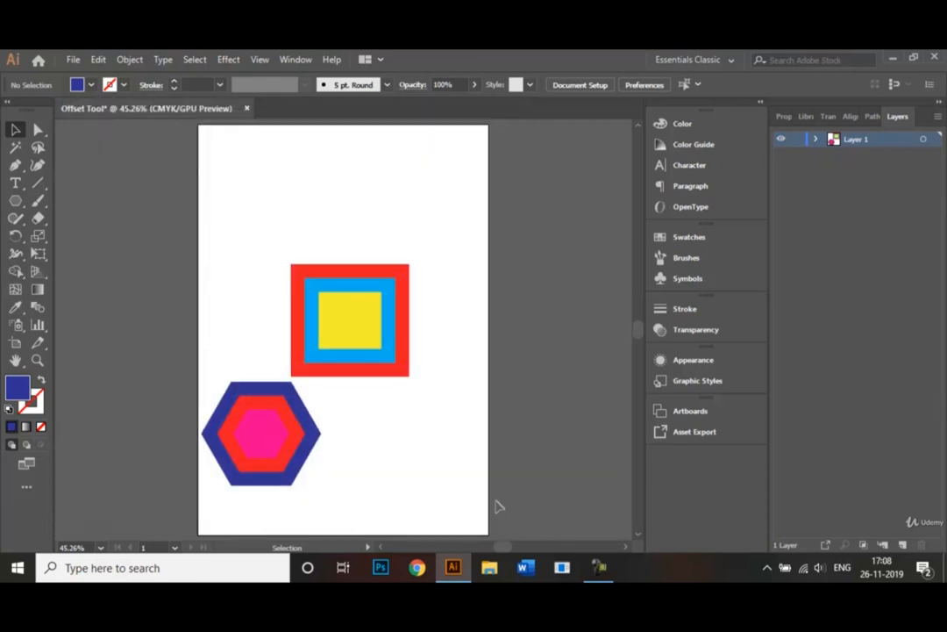
- Export the artwork as a JPEG file named Offset Tool.jpg
{"action": "left_click", "coordinate": [77, 63]}
{"action": "mouse_move", "coordinate": [139, 325]}
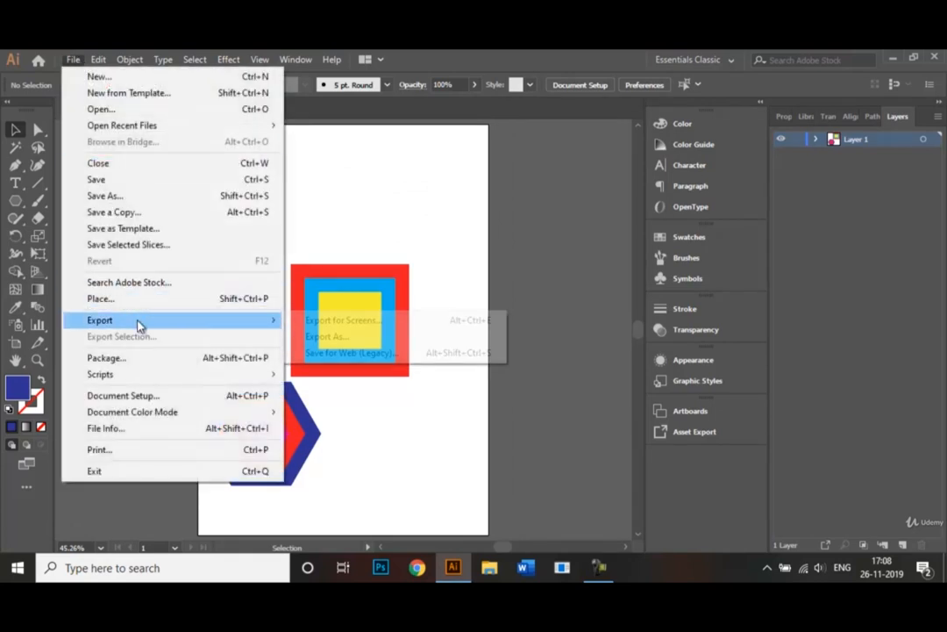
{"action": "left_click", "coordinate": [317, 336]}
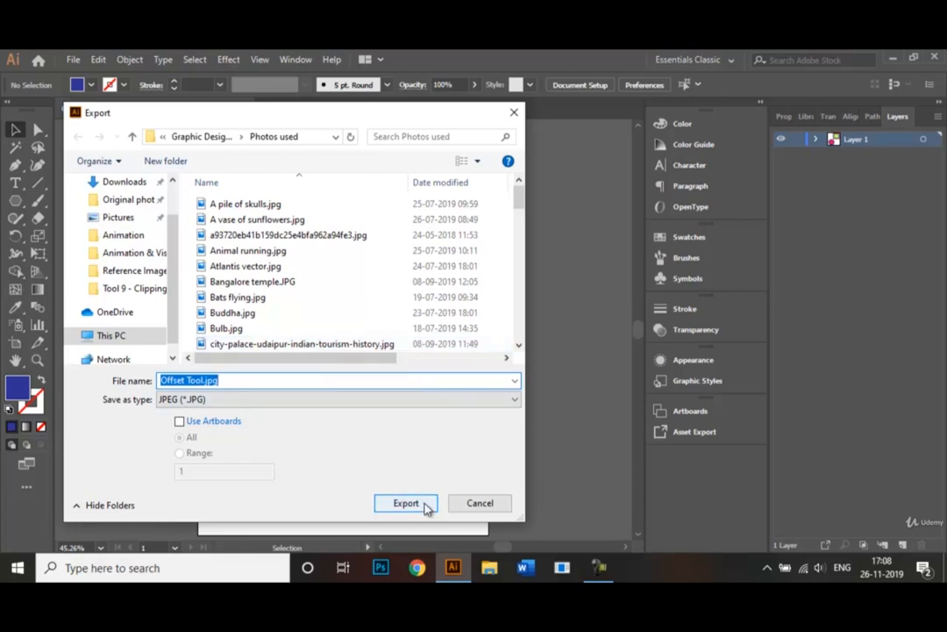
{"action": "left_click", "coordinate": [502, 505]}
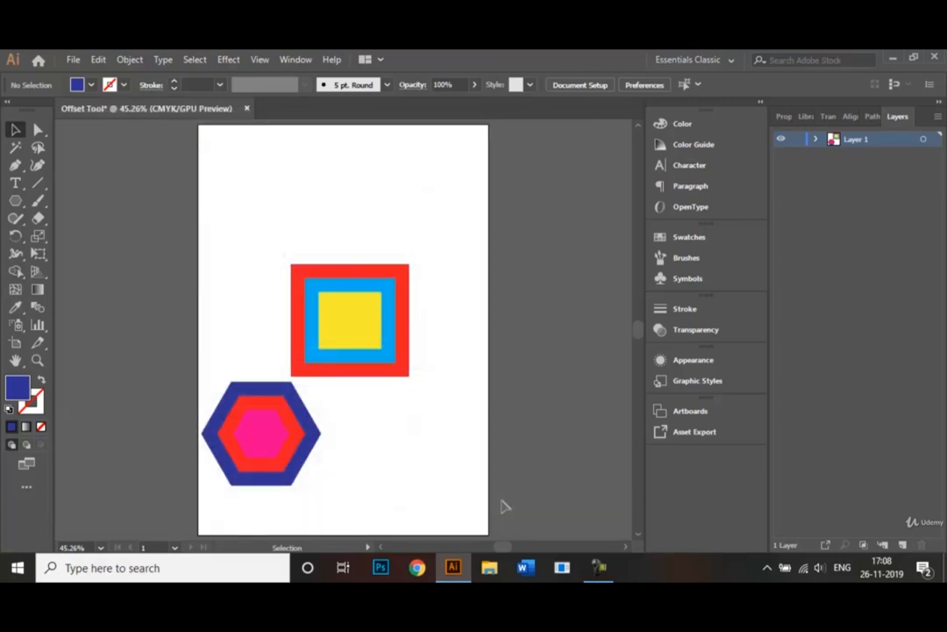